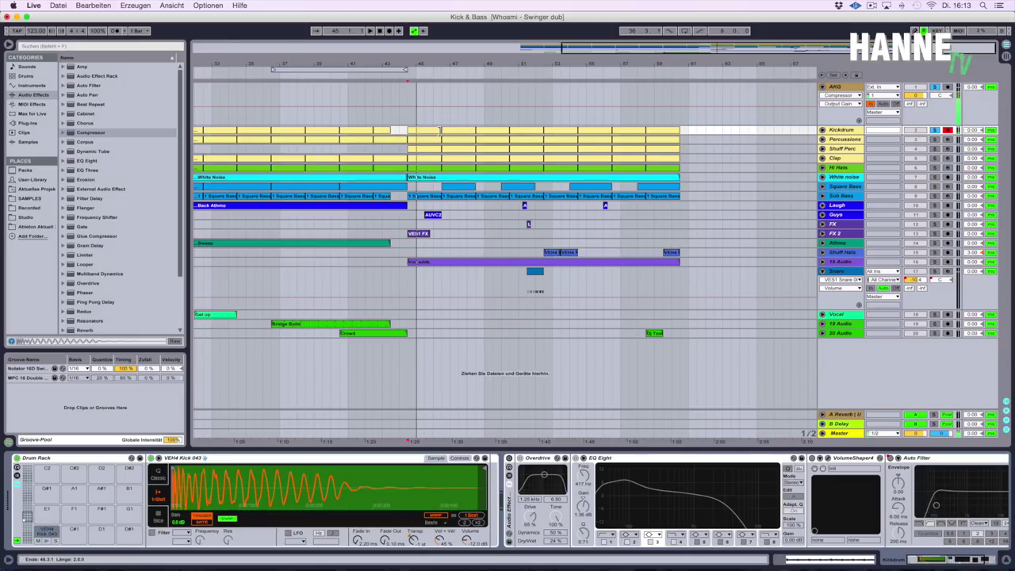
Examine the MIDI notes of the Kickdrum clip starting at bar 44, and return to the track's effect devices
double_click(433, 132)
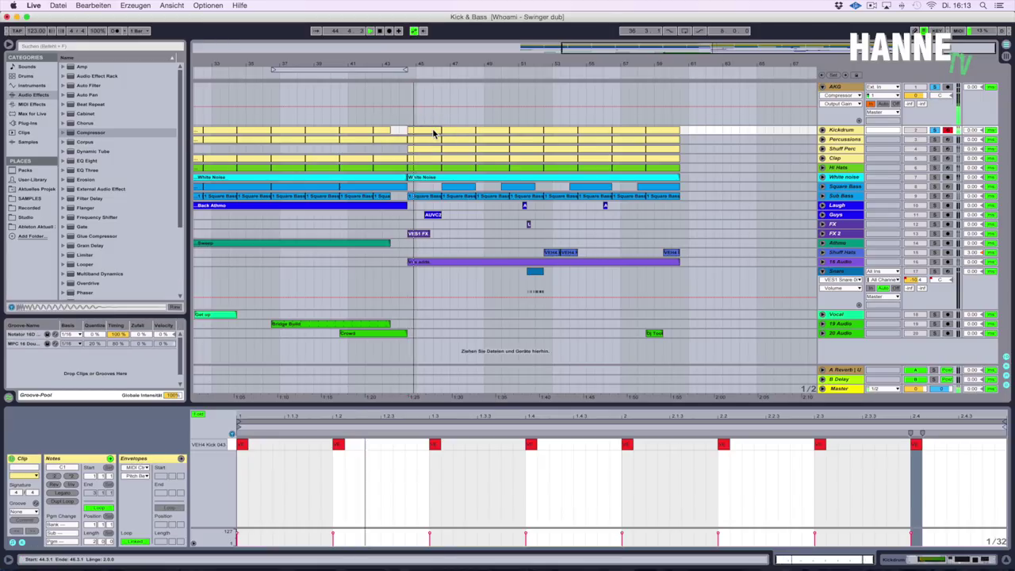
left_click(928, 560)
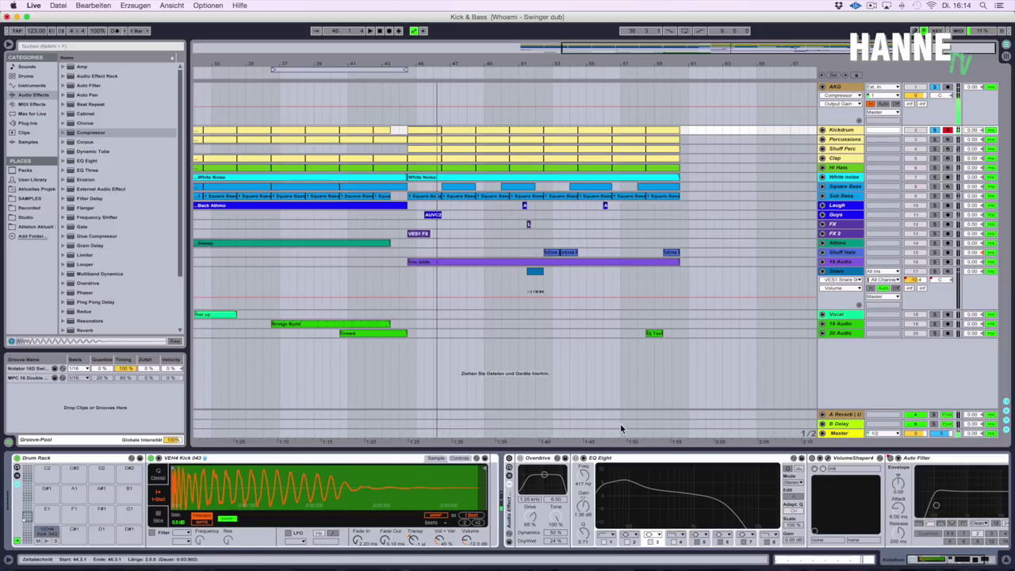
left_click(589, 63)
left_click_drag(590, 63, 596, 61)
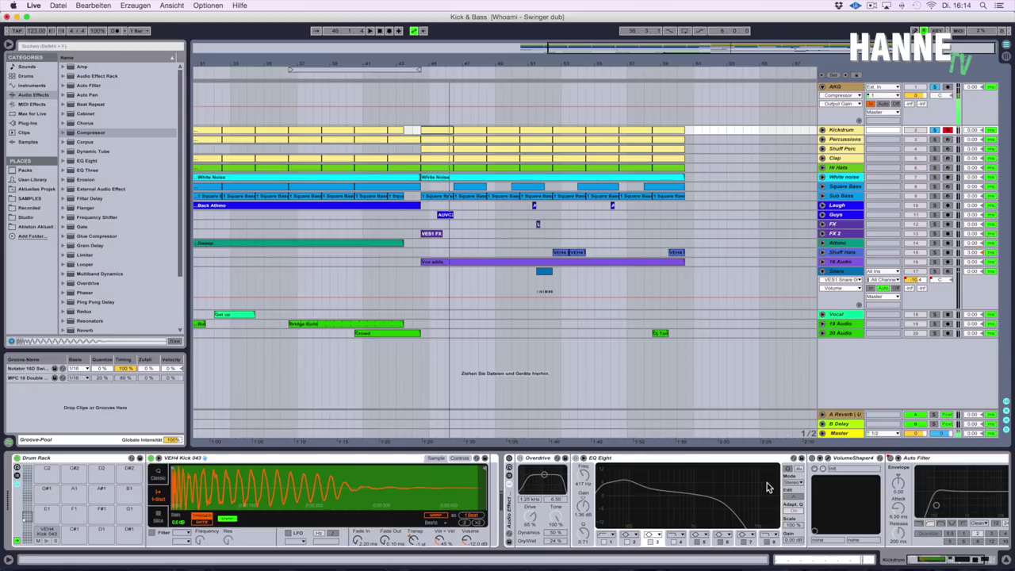
left_click(935, 562)
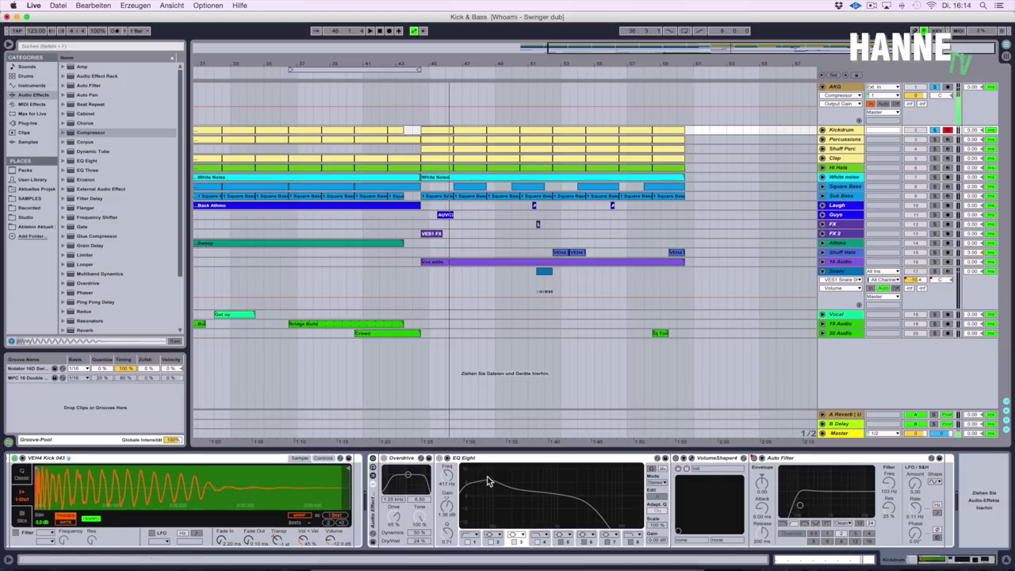
Play the kick and switch on the Kickdrum's Audio Effect Rack to compare its sound with the Overdrive and EQ Eight processing
key("space")
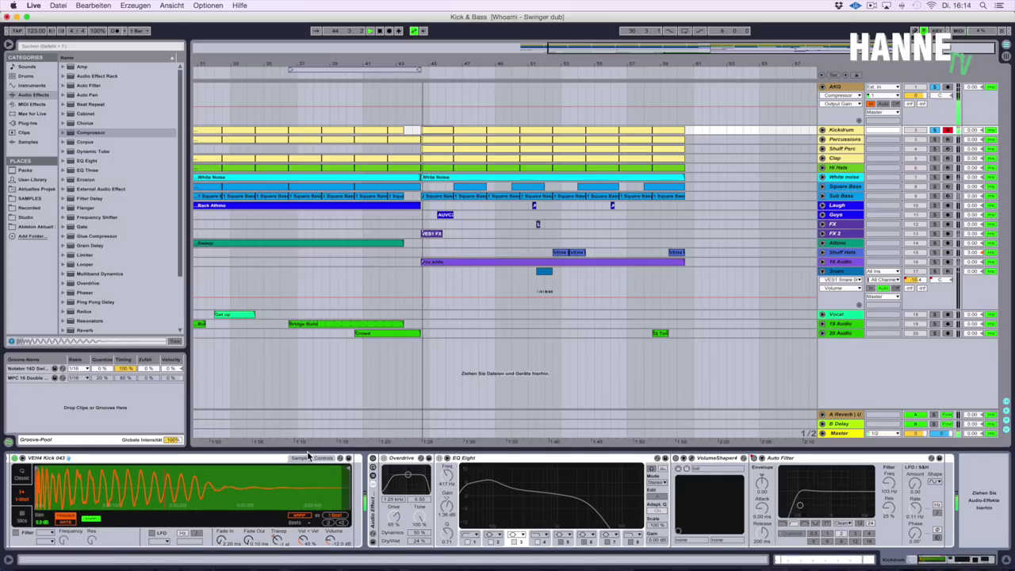
left_click(372, 459)
key("space")
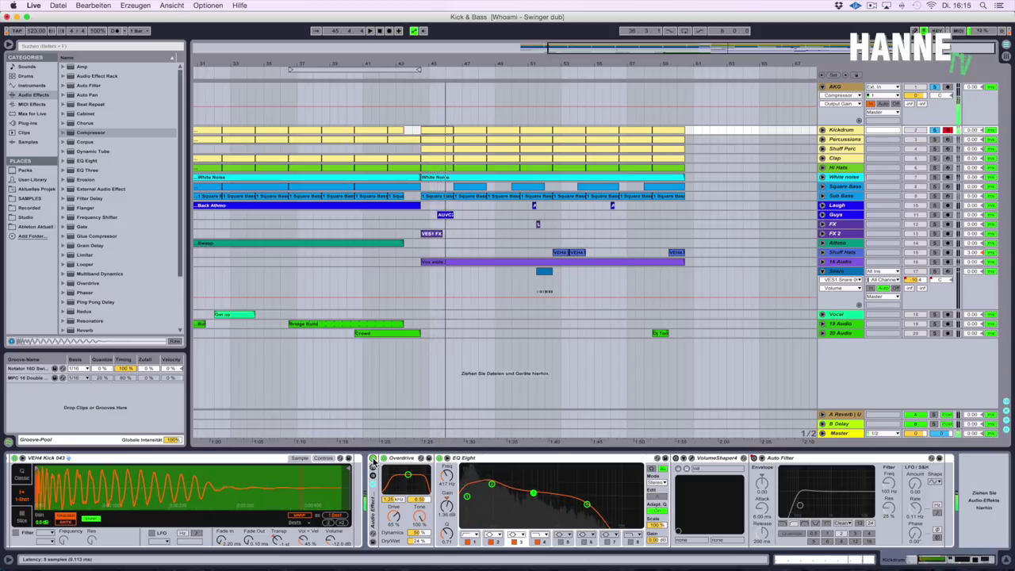
key("space")
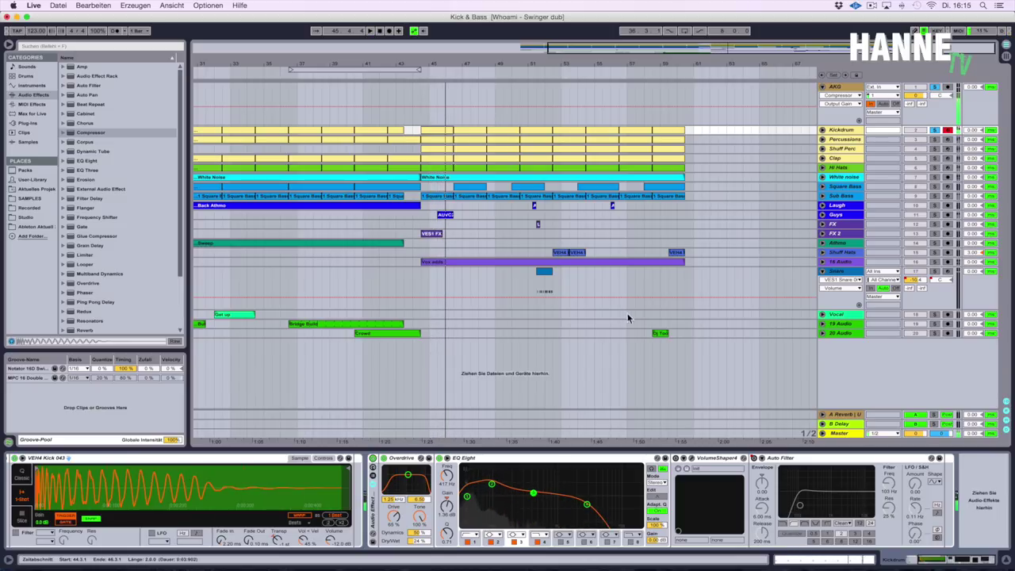
Solo the Sub Bass track instead of the Kickdrum and play its clip to hear the bass alone
left_click(935, 196)
left_click(935, 131)
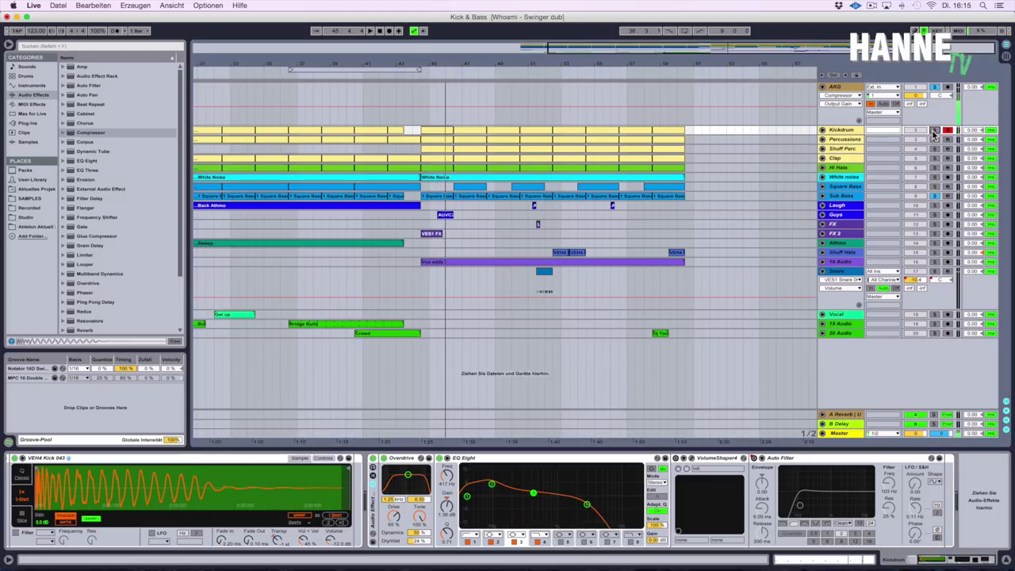
left_click(441, 197)
key("space")
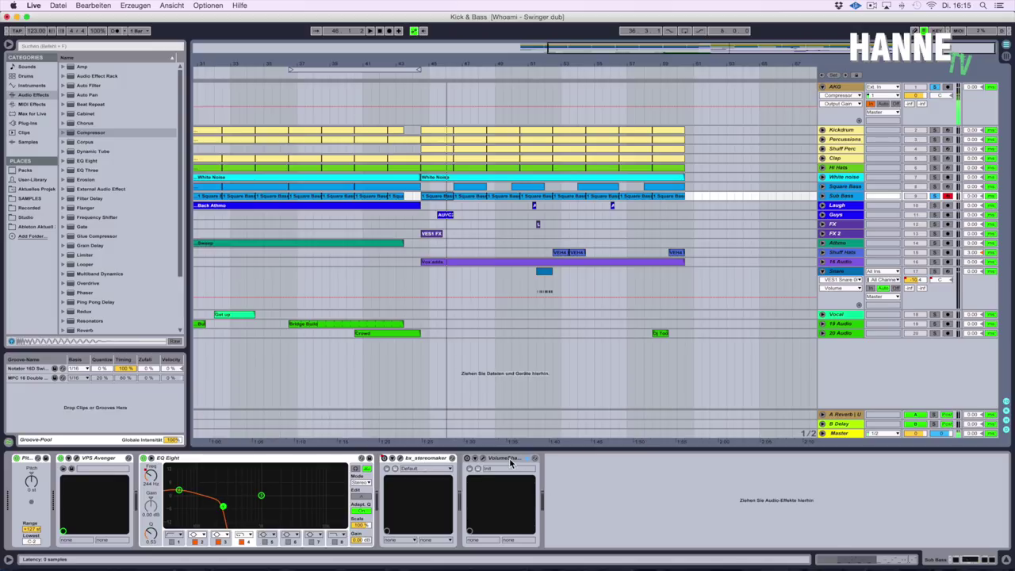
Add the Kickdrum to the soloed Sub Bass and play both from the Sub Bass clip at bar 44
left_click(935, 131)
key("space")
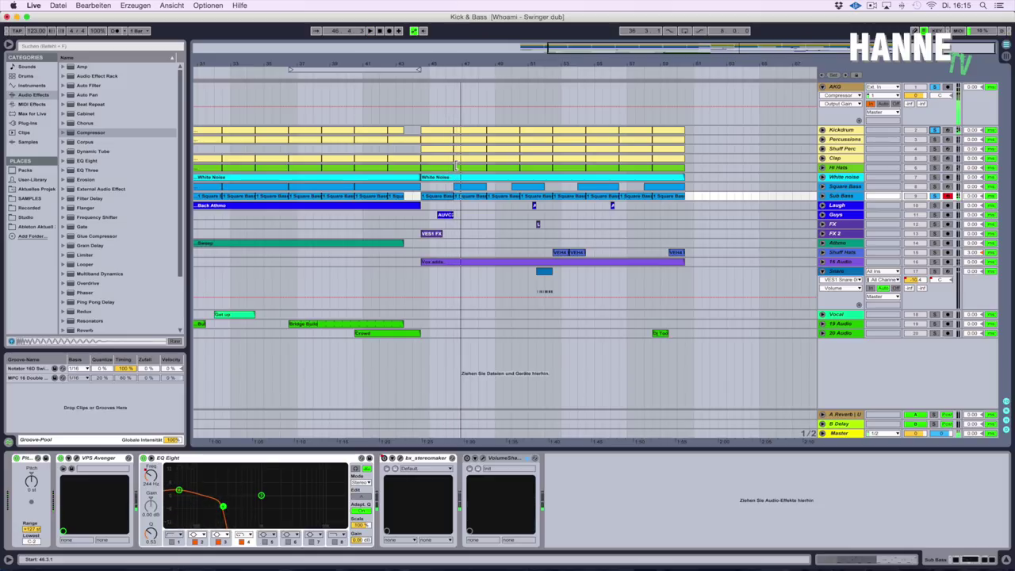
left_click(444, 196)
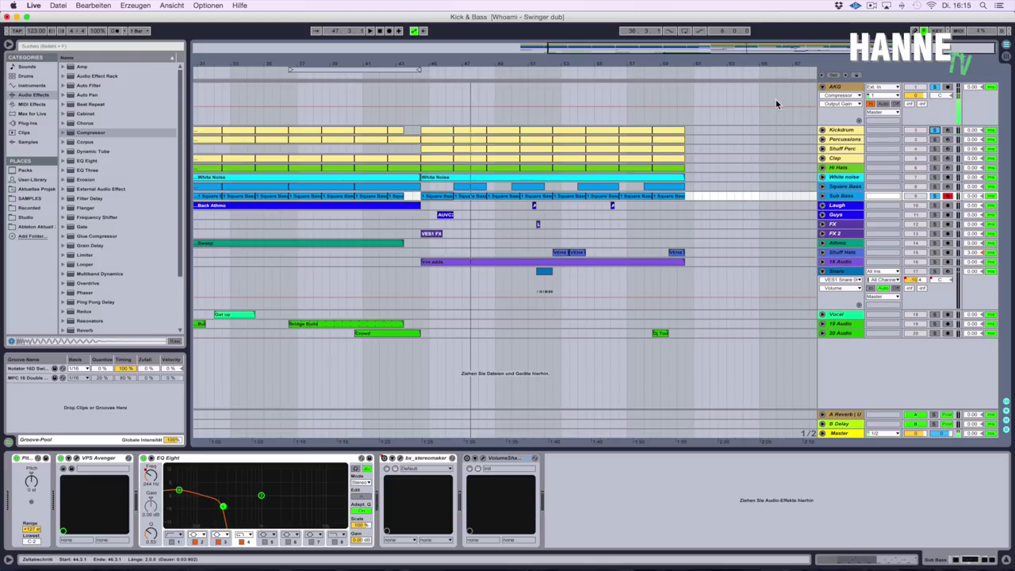
left_click(843, 131)
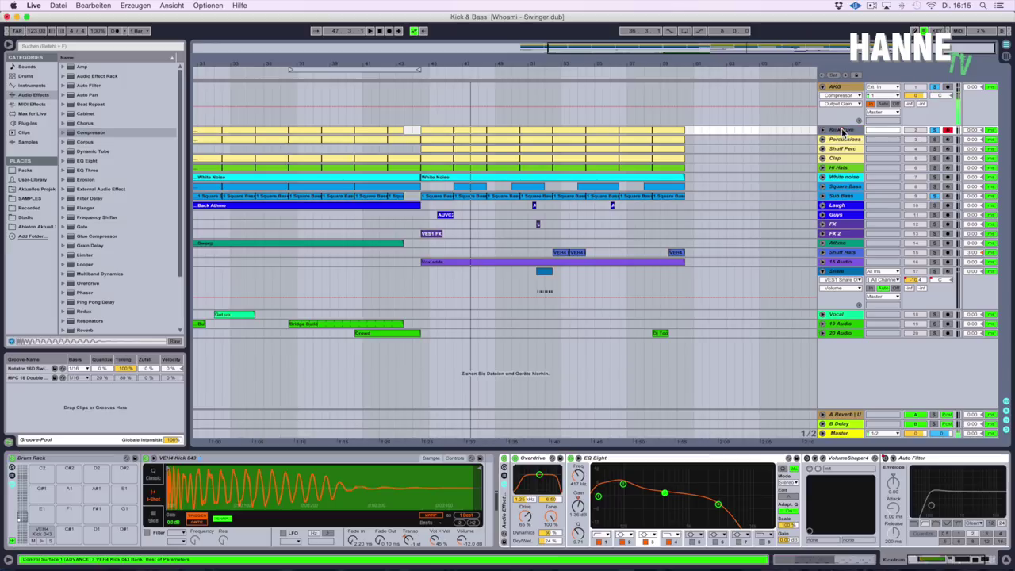
left_click(700, 511)
scroll(699, 511, "right", 5)
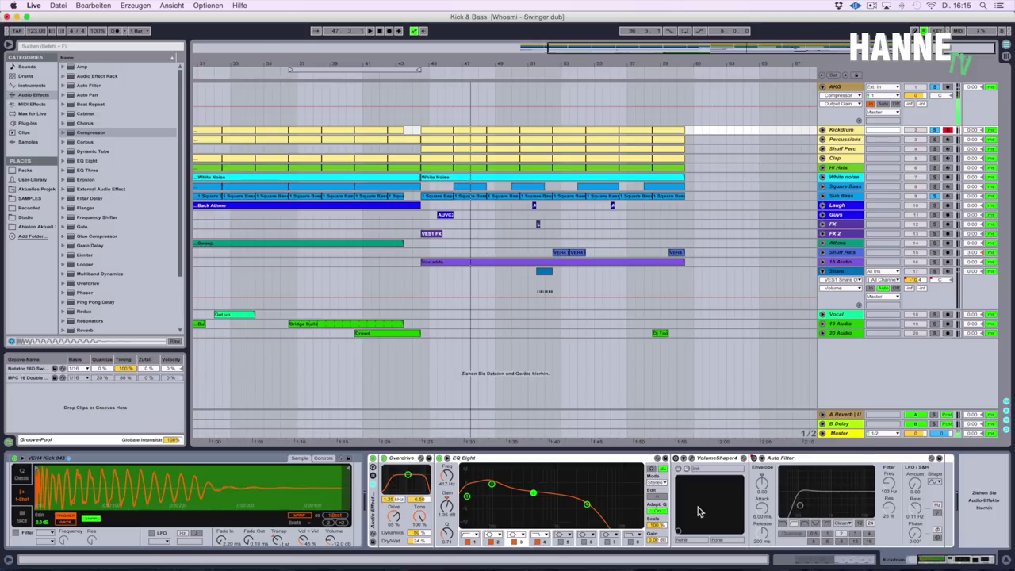
left_click(438, 130)
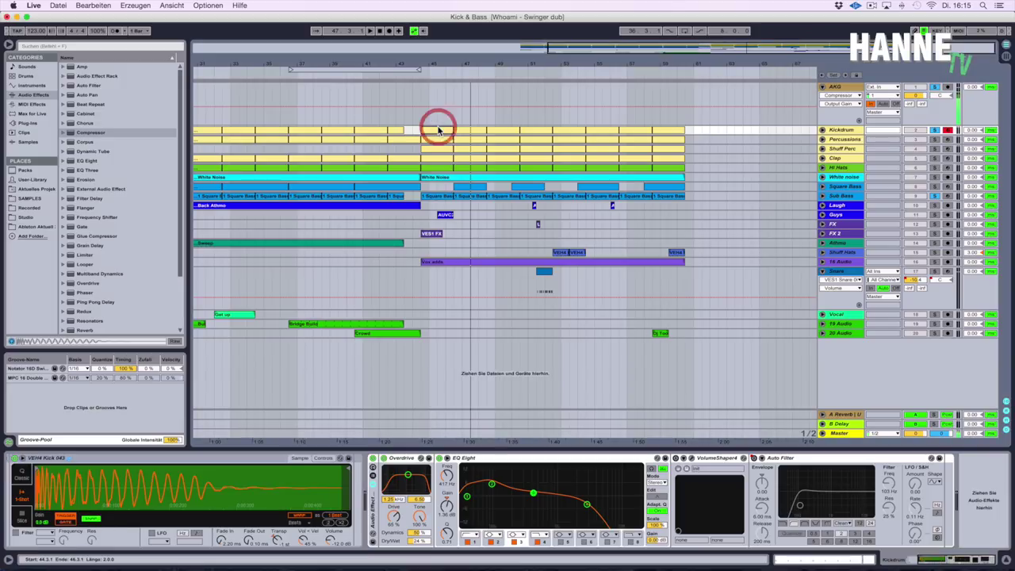
left_click(684, 458)
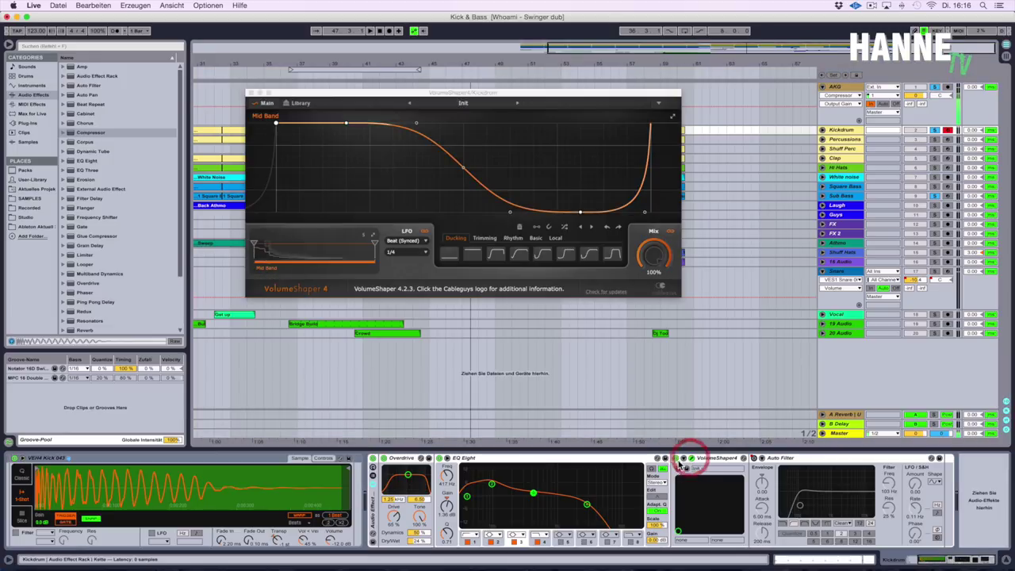
key("space")
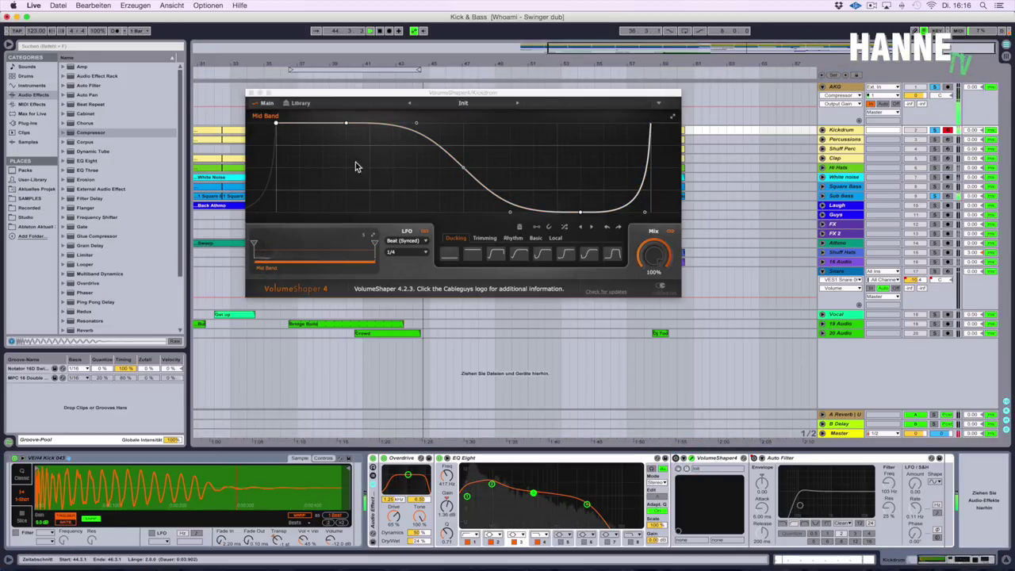
left_click(676, 459)
Set the VolumeShaper Mix to 0% and listen repeatedly to the kick without volume shaping
left_click_drag(655, 254, 655, 341)
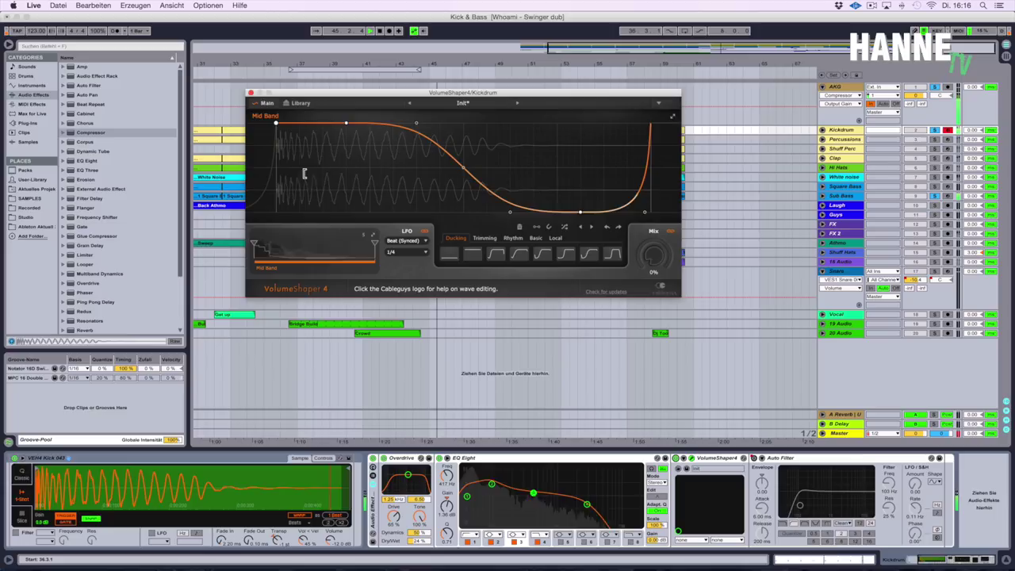
key("space")
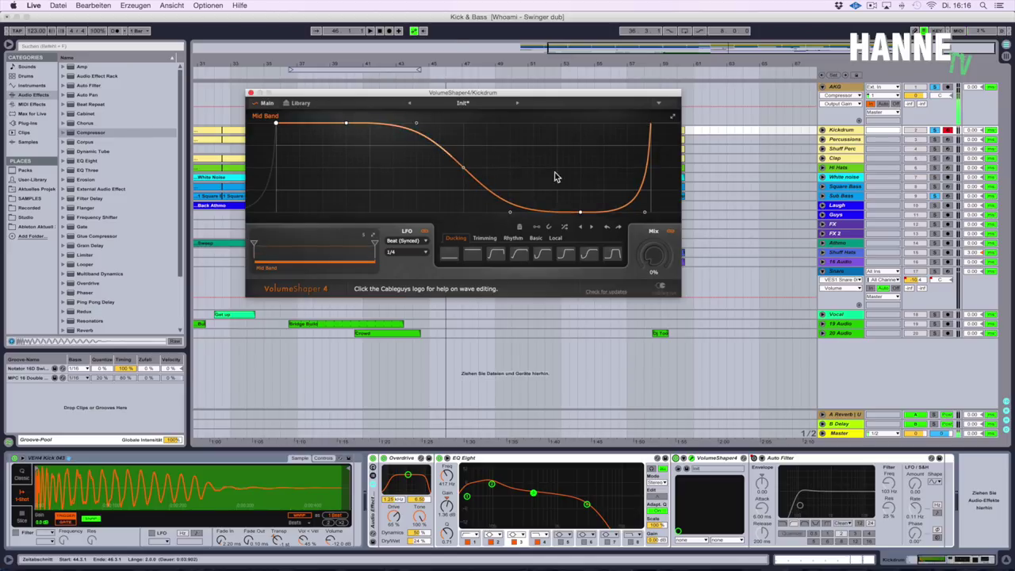
key("space")
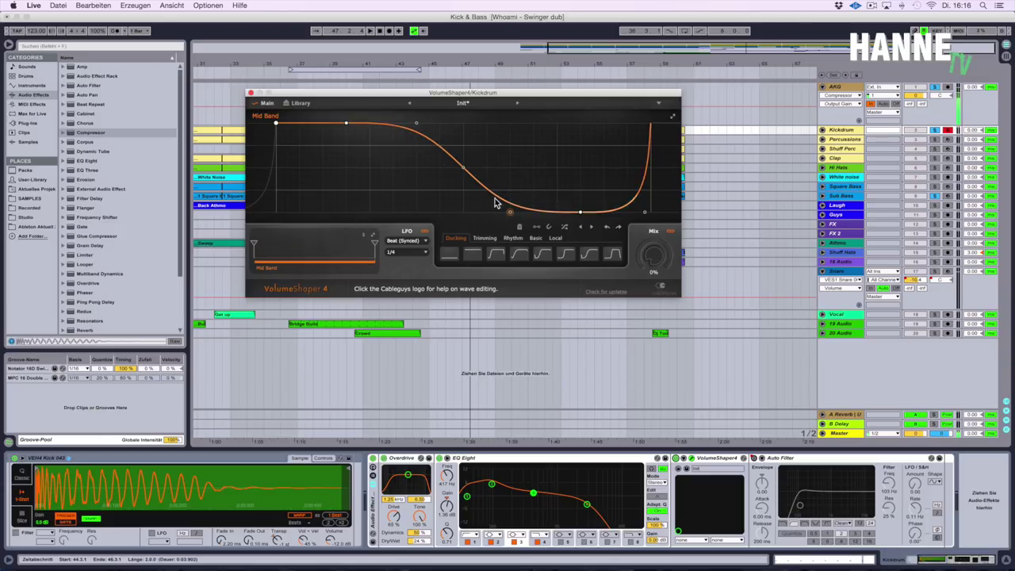
key("space")
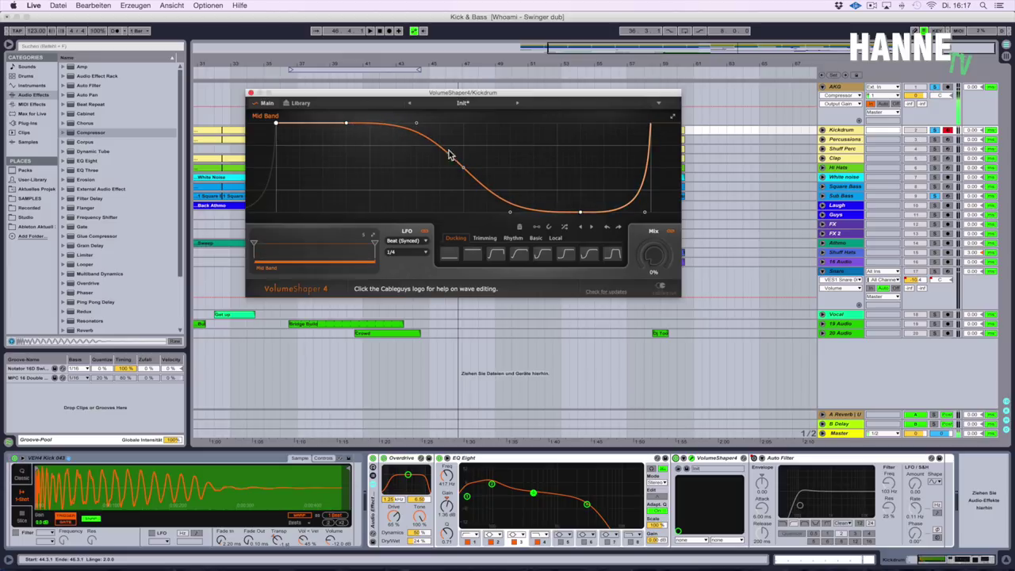
key("space")
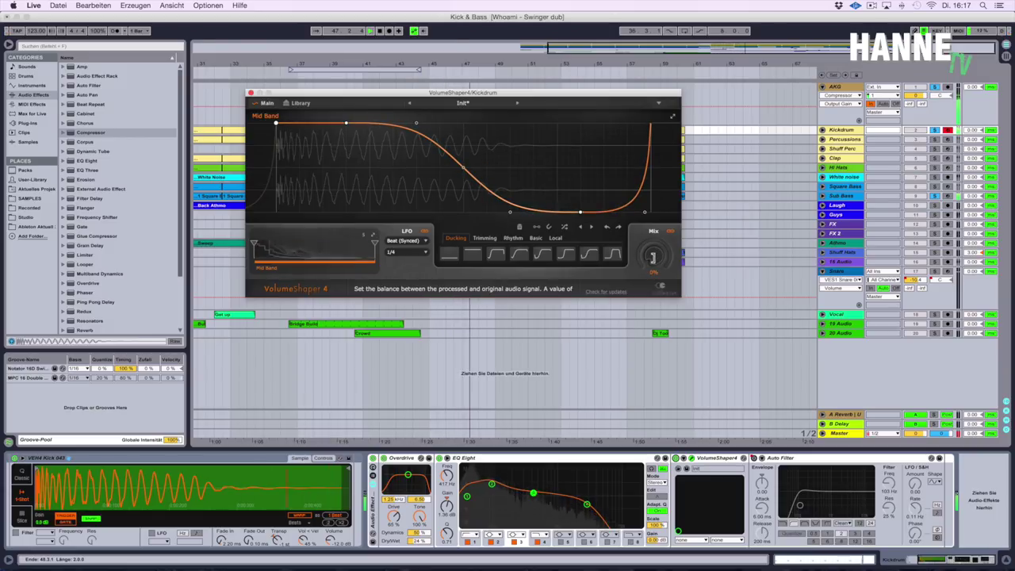
Raise the VolumeShaper Mix to 100%, comparing the shaped and unshaped kick during playback
left_click_drag(652, 256, 652, 243)
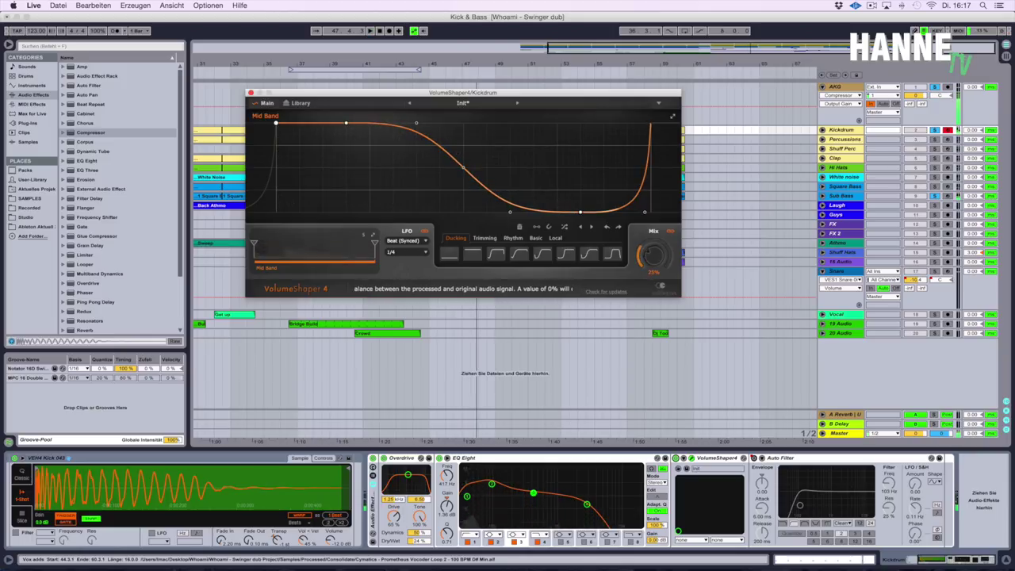
key("space")
left_click_drag(652, 256, 653, 177)
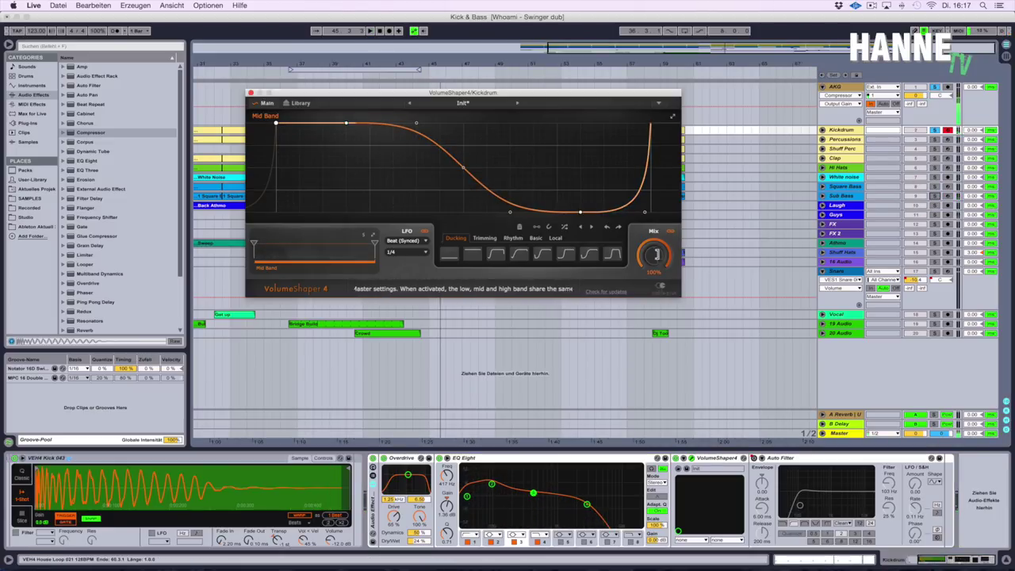
key("space")
mouse_move(653, 263)
left_mouse_down()
mouse_move(653, 333)
mouse_move(651, 257)
left_mouse_up()
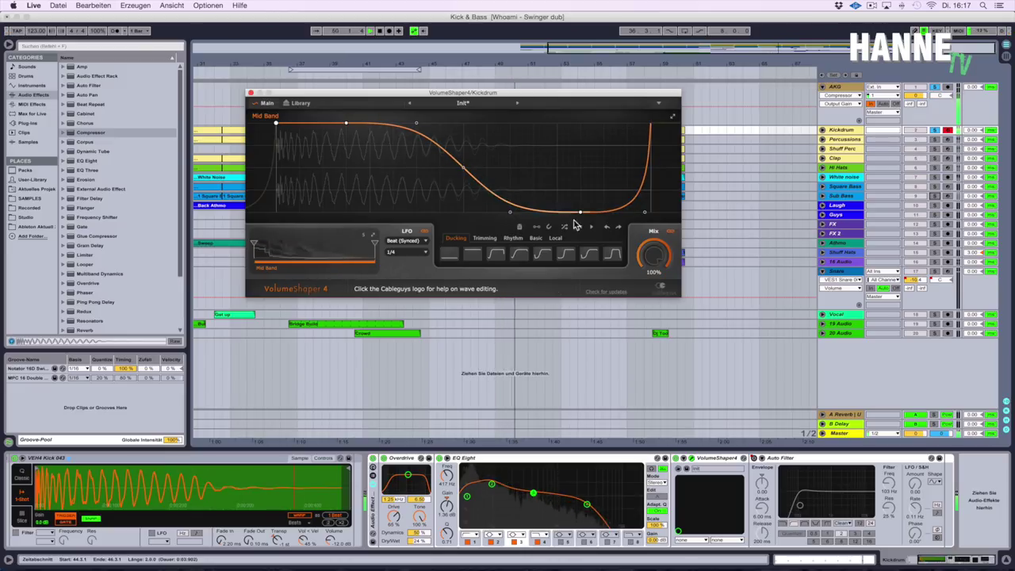
mouse_move(652, 254)
left_mouse_down()
mouse_move(652, 325)
mouse_move(652, 255)
left_mouse_up()
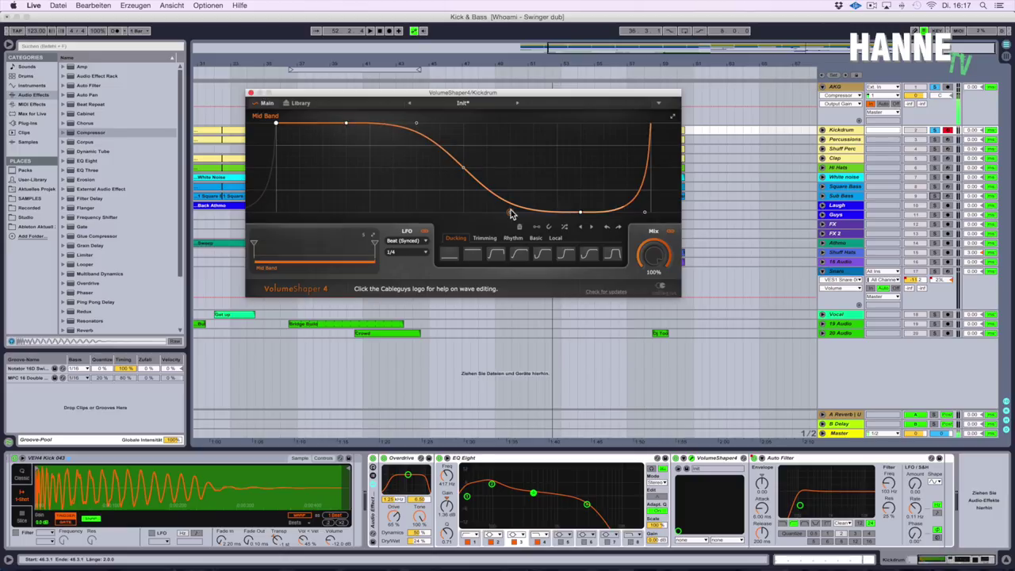
Reshape the Mid Band volume curve so the kick's tail falls off earlier, and shift the curve's start point slightly later
left_click_drag(510, 213, 463, 212)
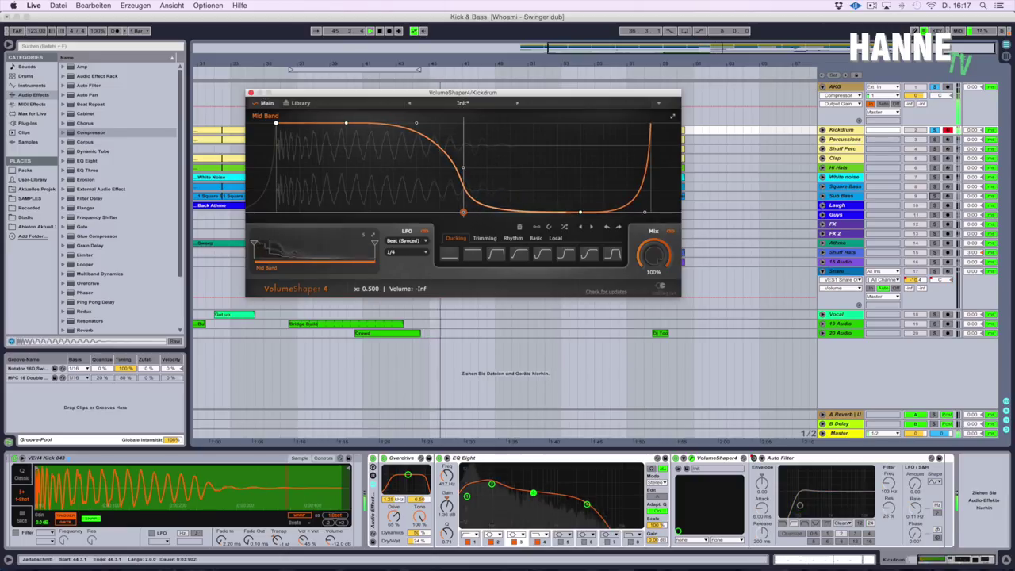
left_click_drag(415, 125, 363, 124)
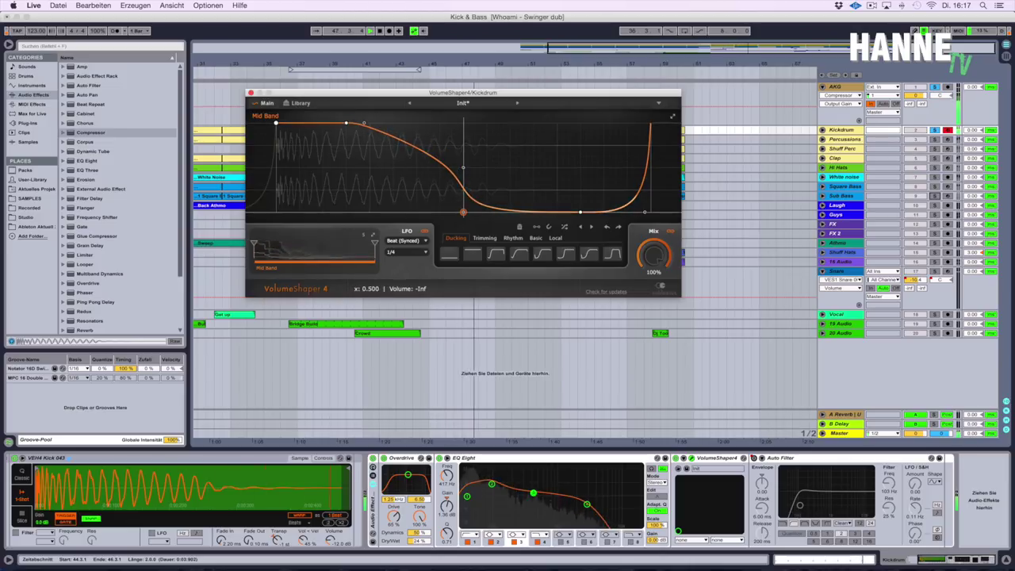
left_click_drag(463, 167, 445, 212)
left_click_drag(417, 165, 390, 161)
left_click_drag(363, 124, 350, 123)
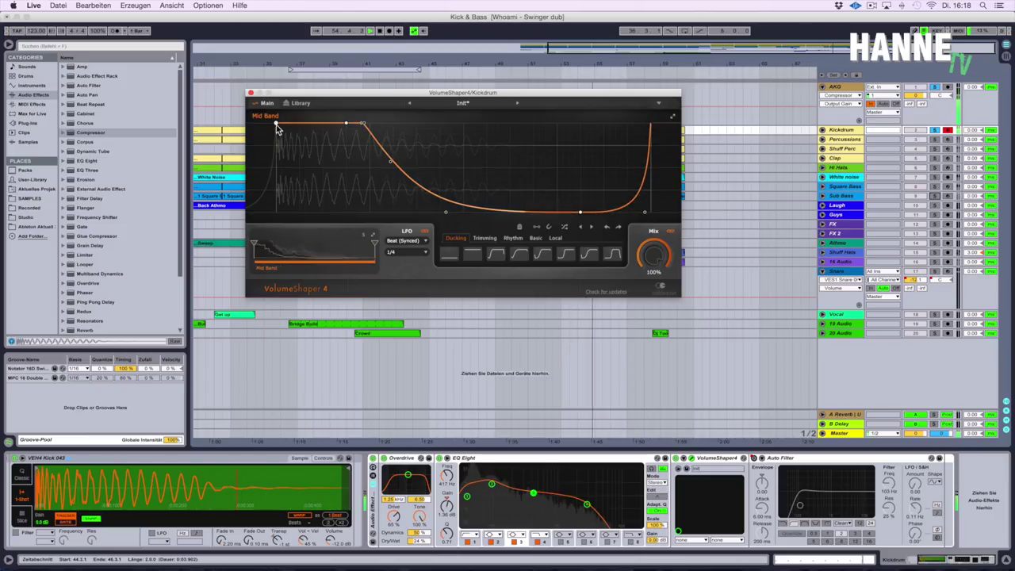
mouse_move(277, 124)
left_mouse_down()
mouse_move(295, 122)
mouse_move(276, 123)
left_mouse_up()
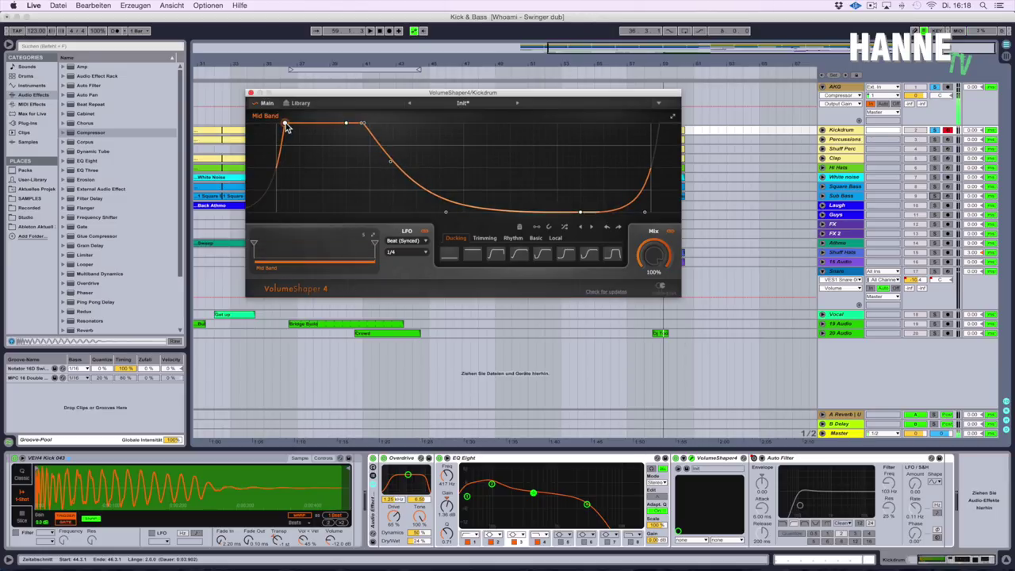
key("space")
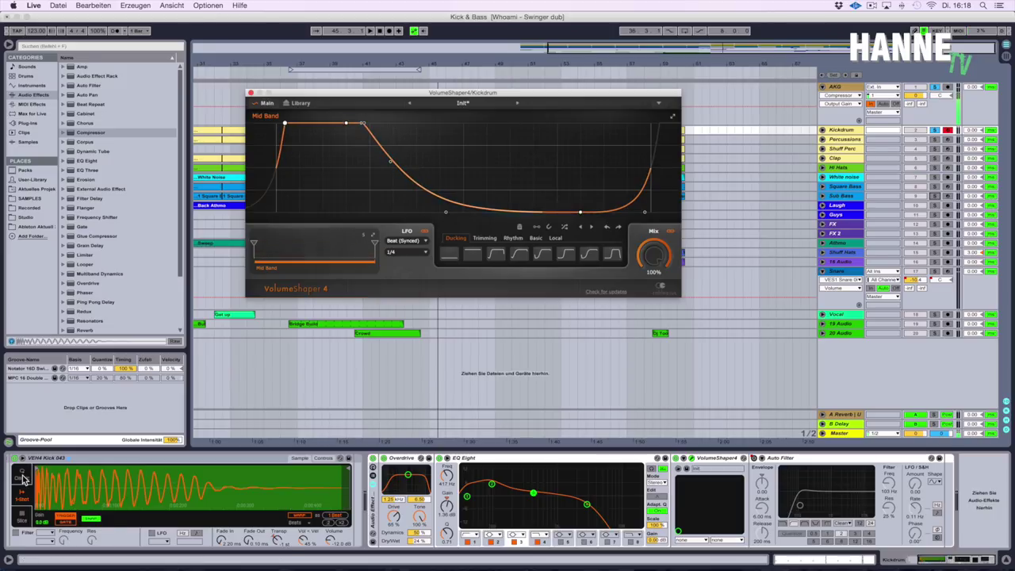
Switch the VEH4 Kick 043 sampler from 1-Shot to Classic mode and move the VolumeShaper window aside
left_click(23, 477)
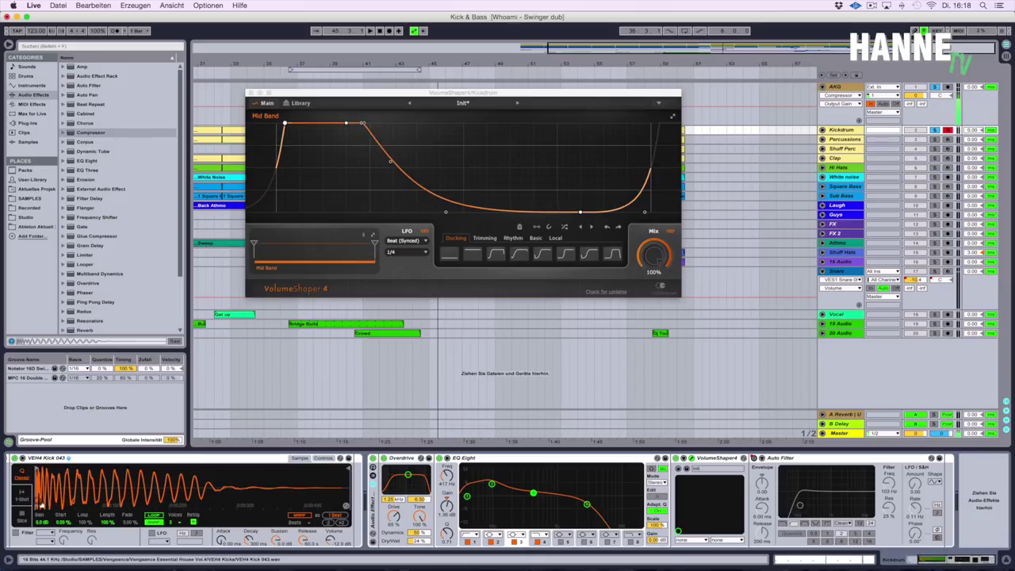
left_click(21, 497)
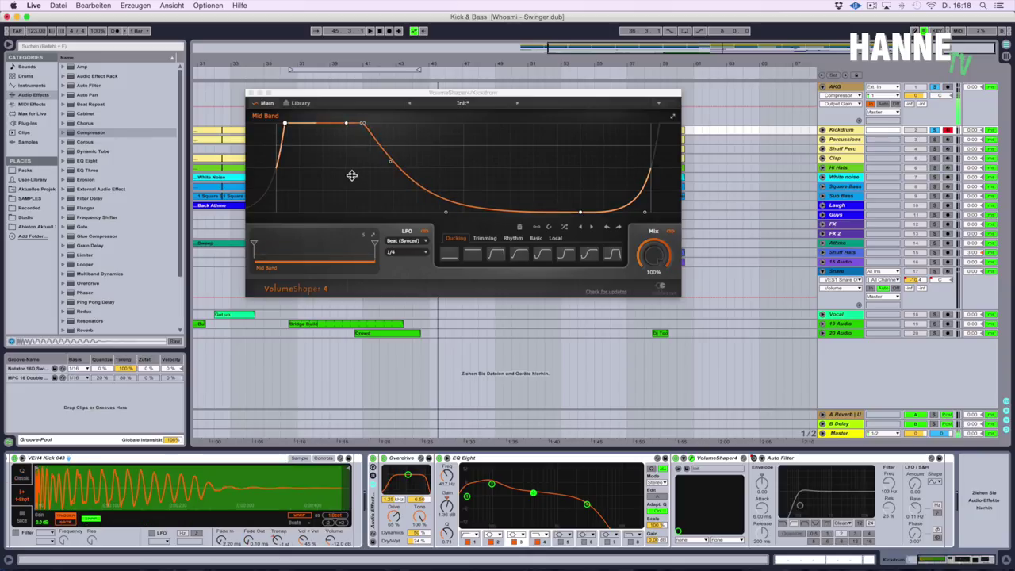
left_click(22, 480)
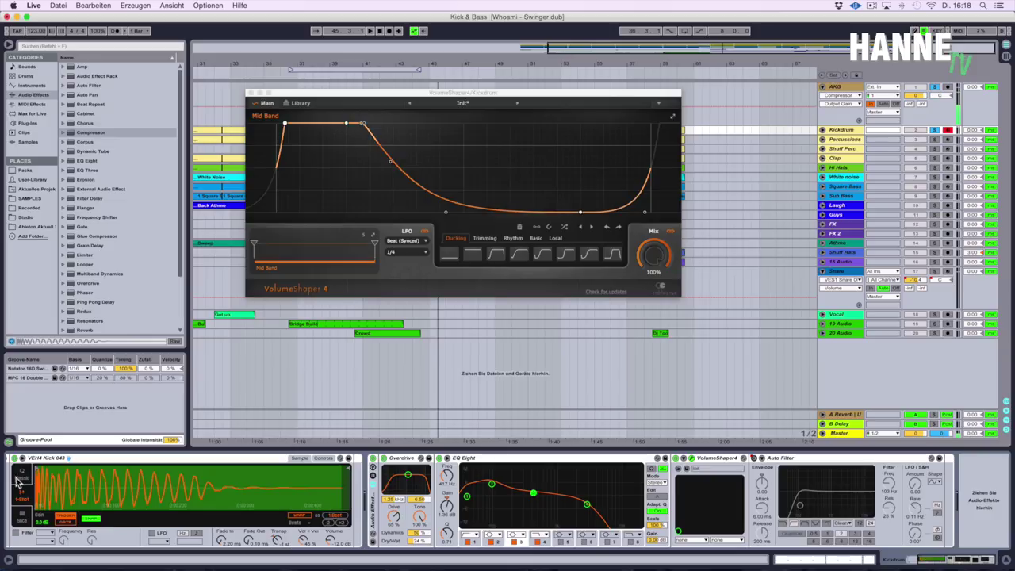
key("space")
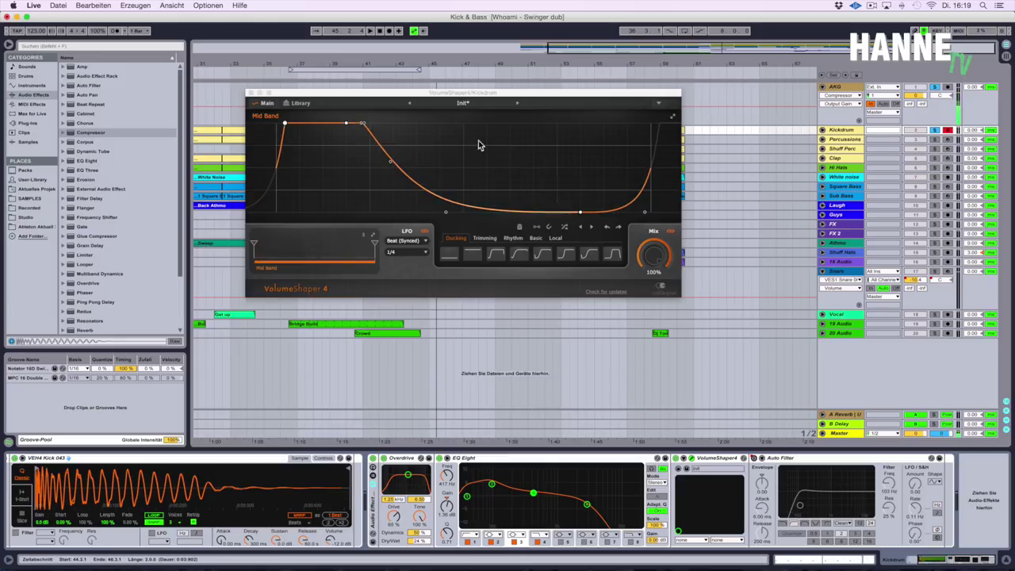
left_click_drag(496, 93, 594, 96)
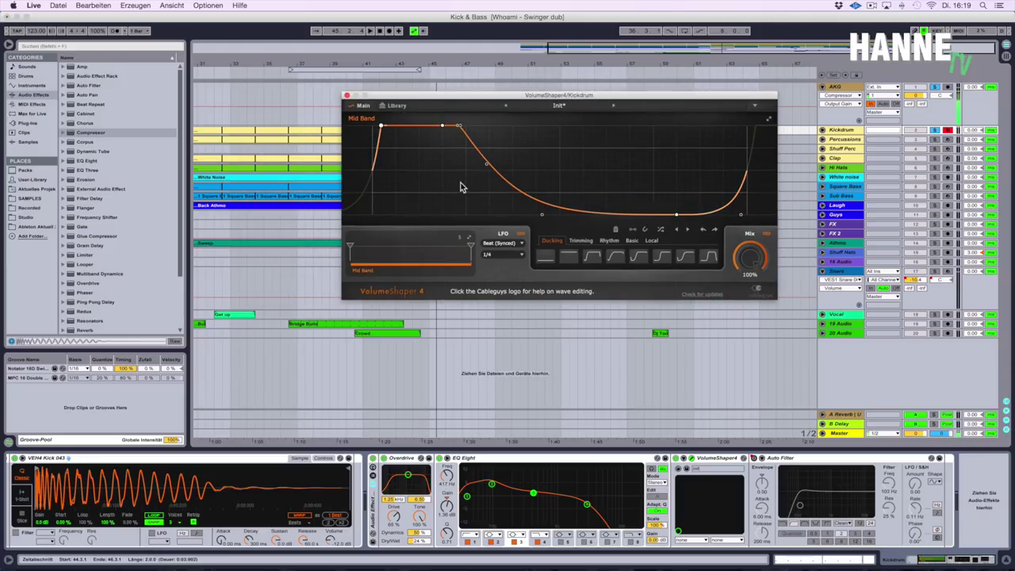
Move the kick's VolumeShaper curve start point to x 0.000, lengthen the tail's fall-off, and shift the window clear of the track list
mouse_move(382, 125)
left_mouse_down()
mouse_move(399, 125)
mouse_move(372, 125)
left_mouse_up()
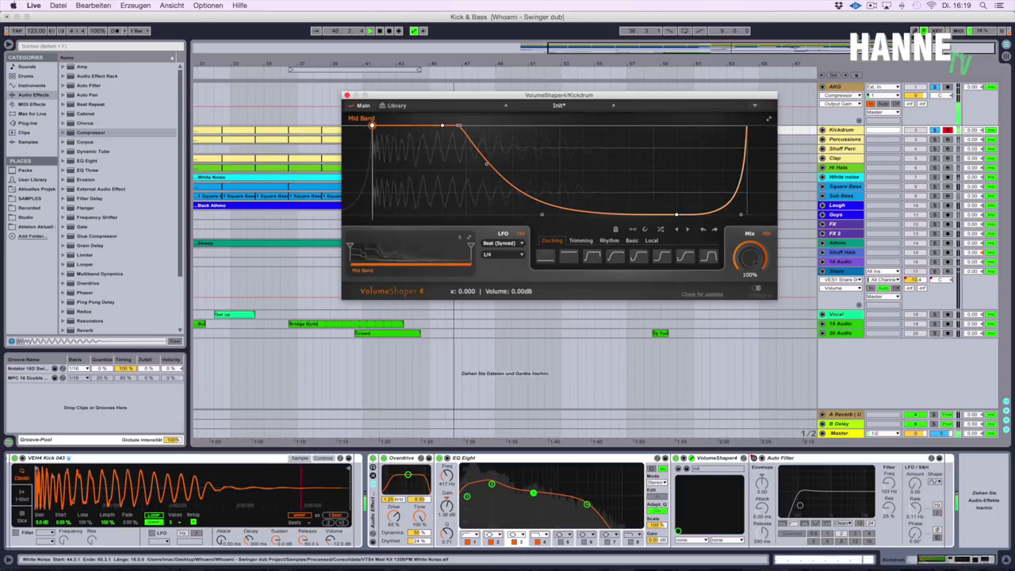
mouse_move(571, 214)
left_mouse_down()
mouse_move(489, 159)
mouse_move(536, 136)
mouse_move(573, 215)
left_mouse_up()
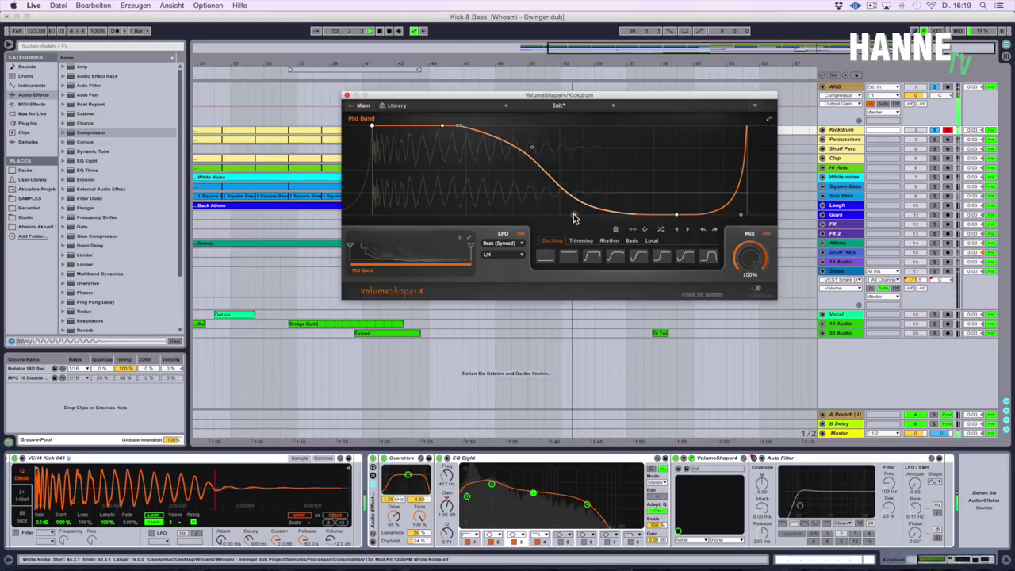
left_click_drag(628, 92, 409, 93)
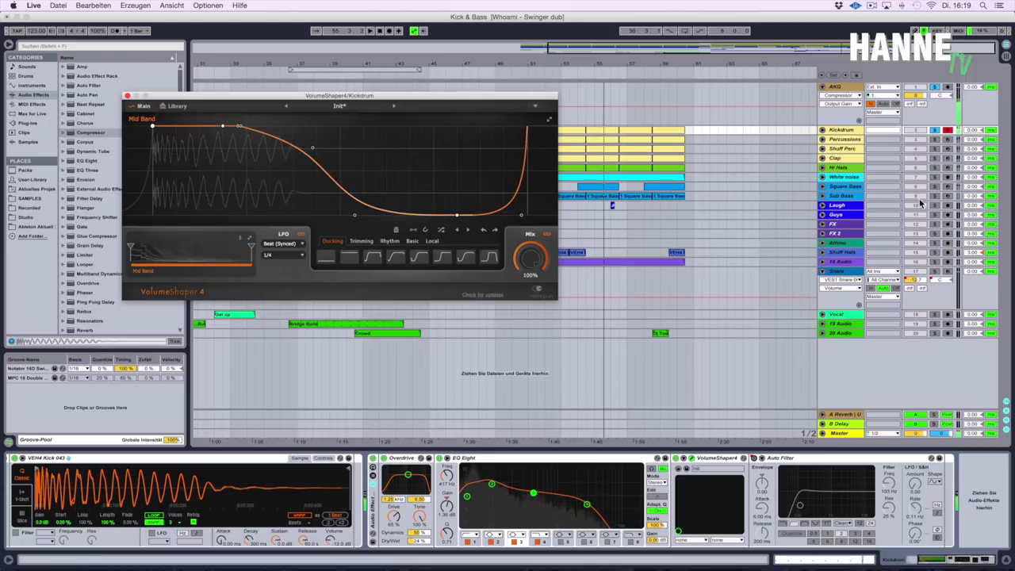
Solo the Sub Bass track in place of the Kickdrum and start playback
left_click(936, 196)
left_click(936, 130)
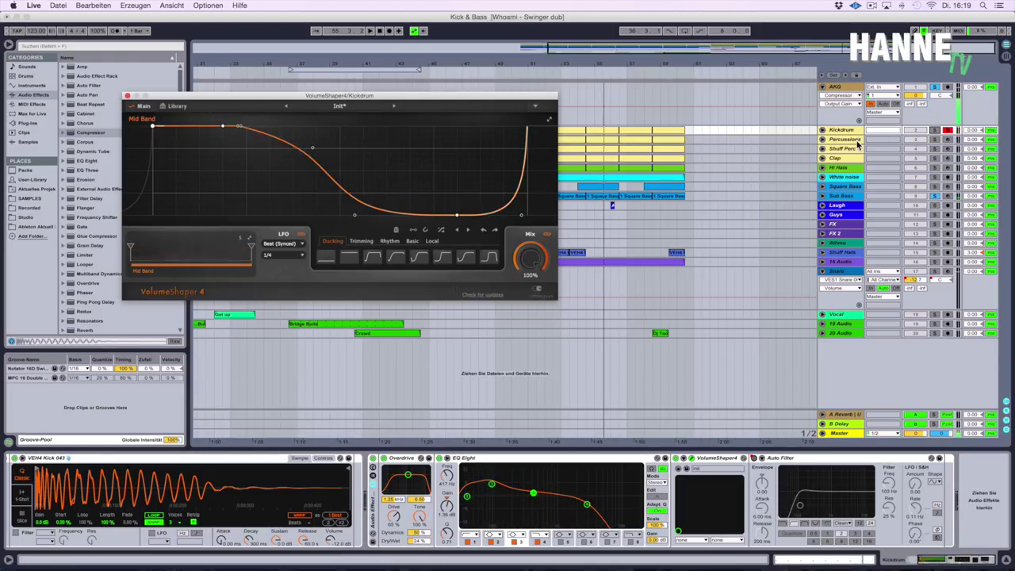
key("space")
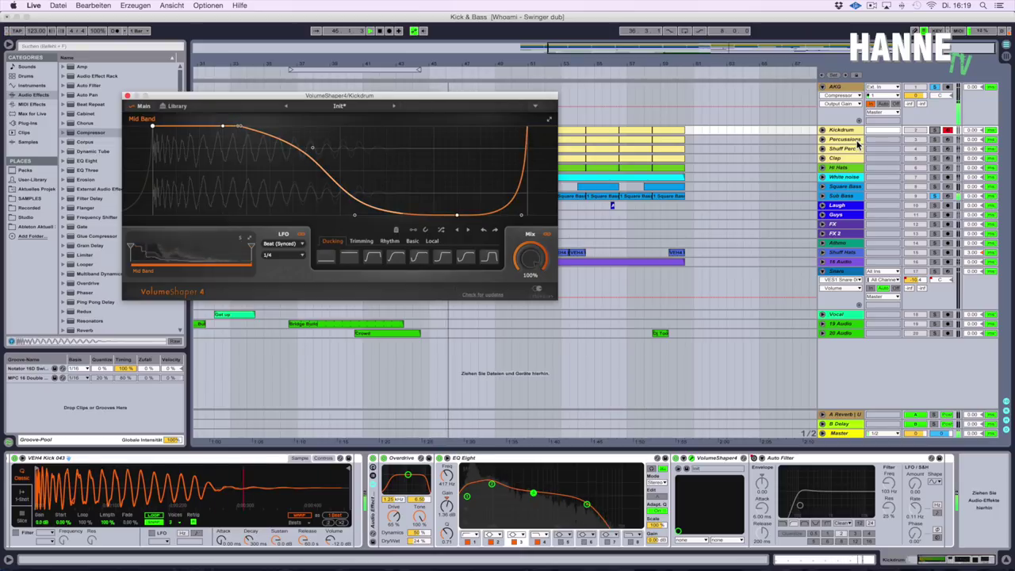
Enable VolumeShaper on the Sub Bass track, open its window and place it over the arrangement
left_click(843, 197)
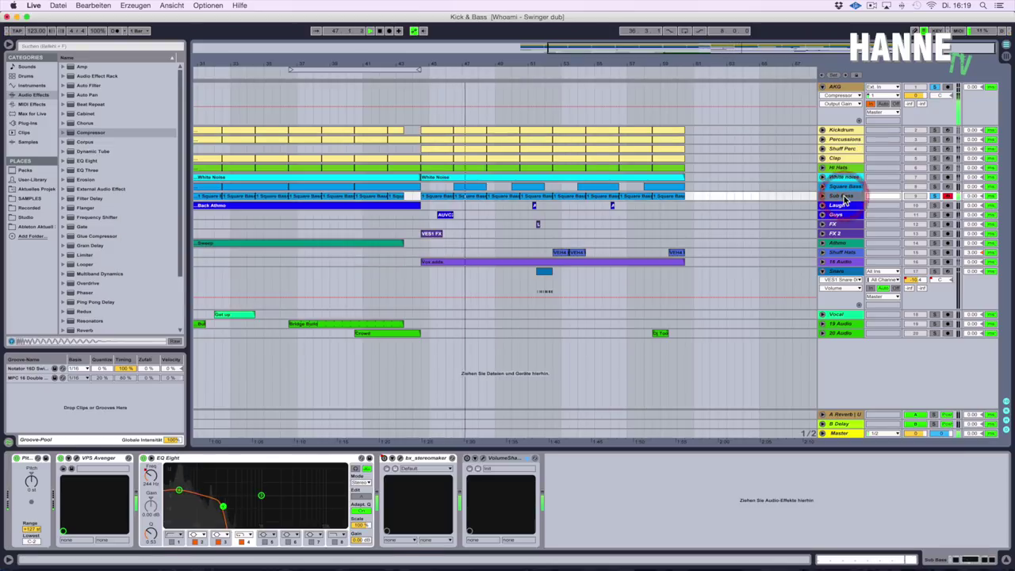
left_click(467, 458)
left_click(482, 459)
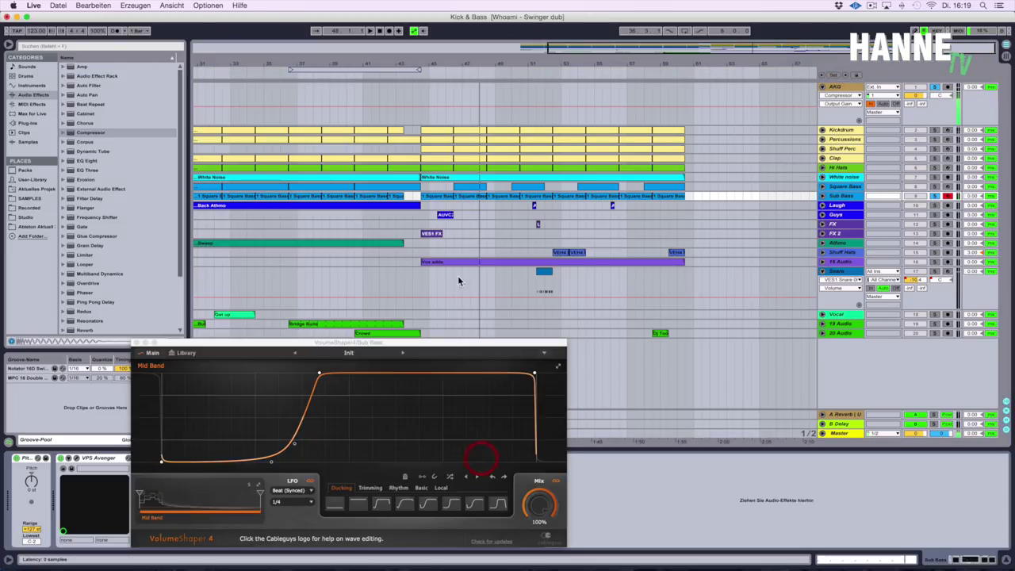
left_click_drag(384, 347, 525, 121)
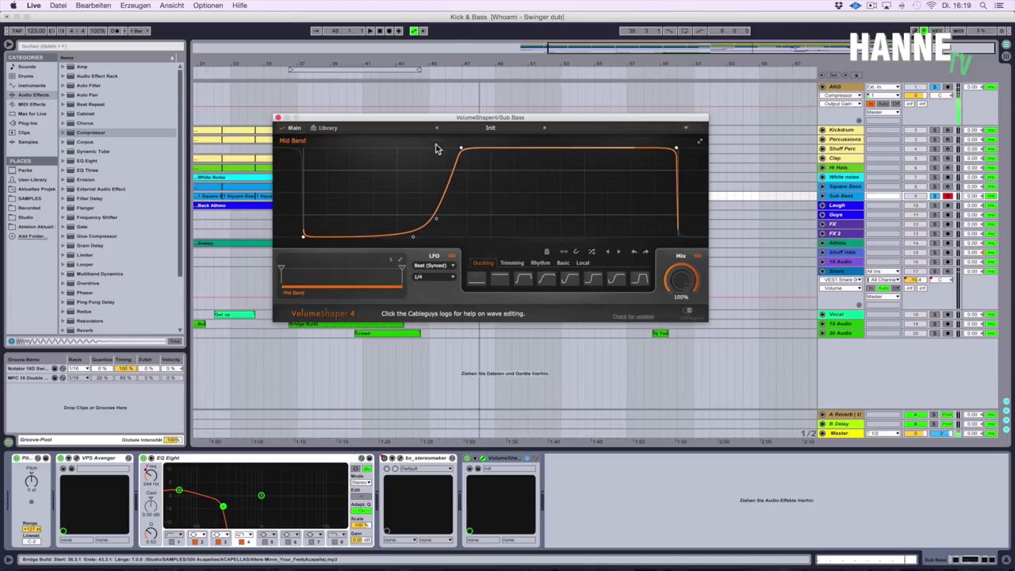
mouse_move(460, 118)
left_mouse_down()
mouse_move(443, 134)
mouse_move(469, 136)
left_mouse_up()
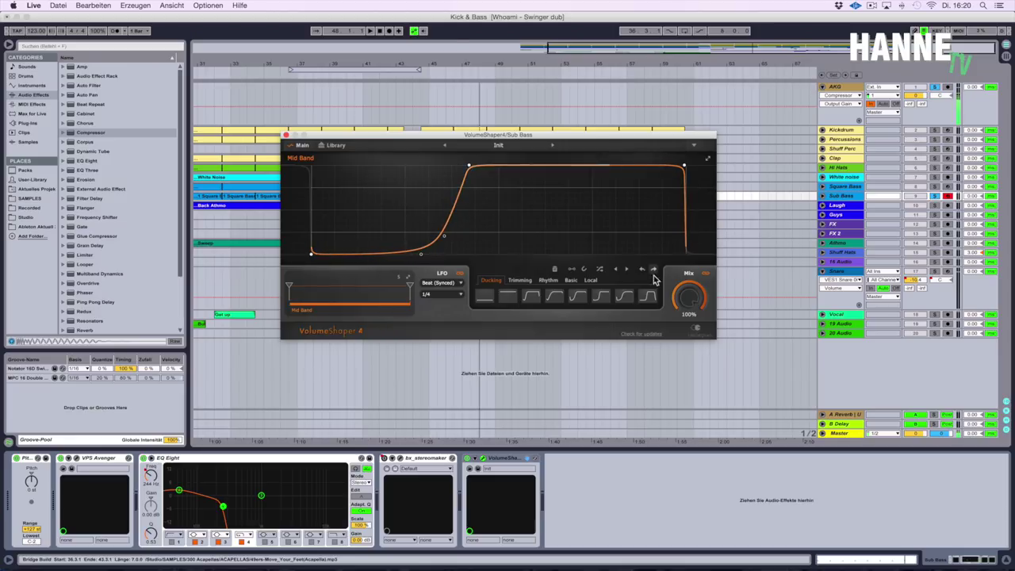
Play the sub bass while lowering the VolumeShaper Mix to near 0% and raising it back to 100% to compare
key("space")
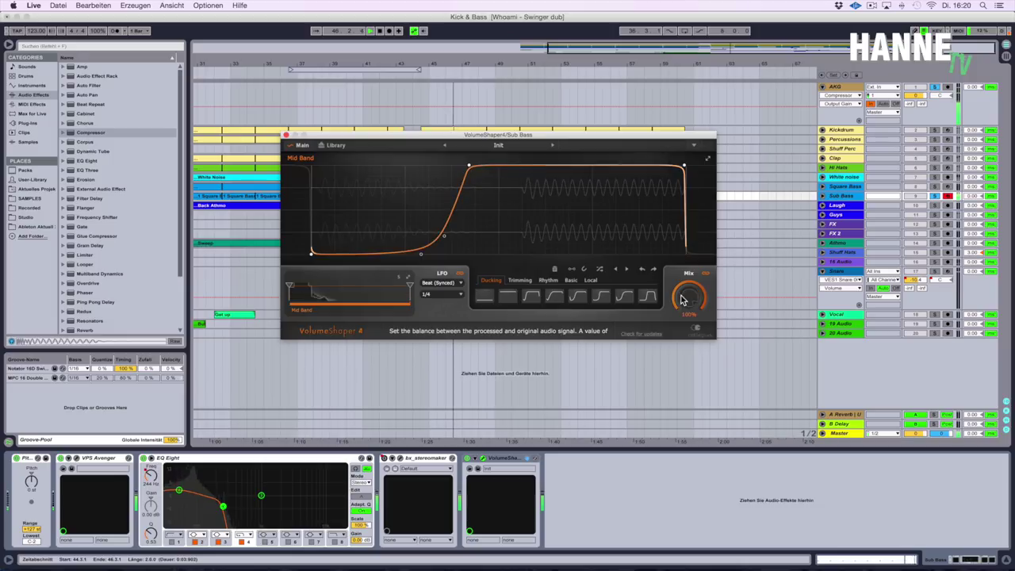
left_click_drag(690, 298, 690, 377)
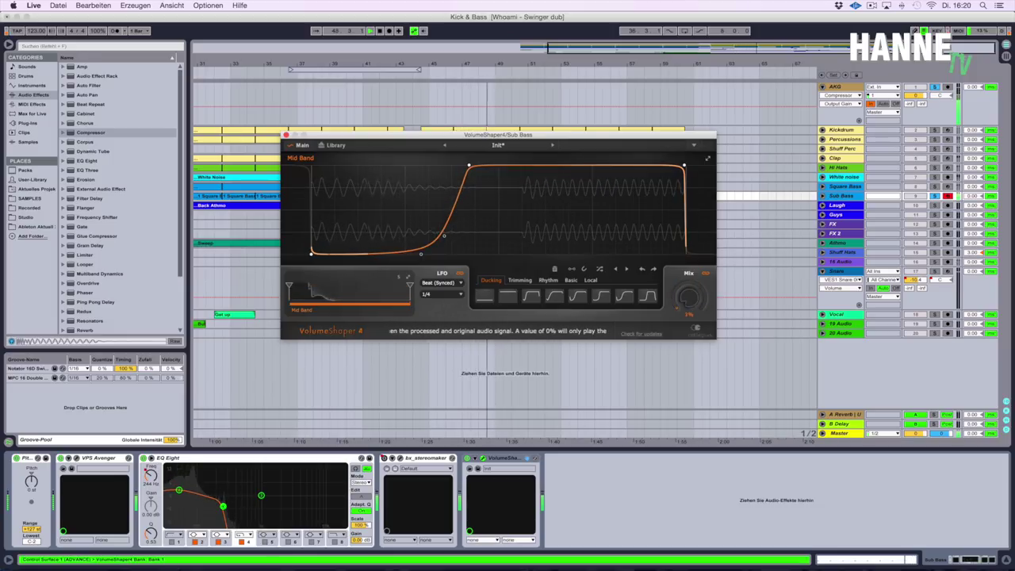
left_click_drag(689, 298, 690, 286)
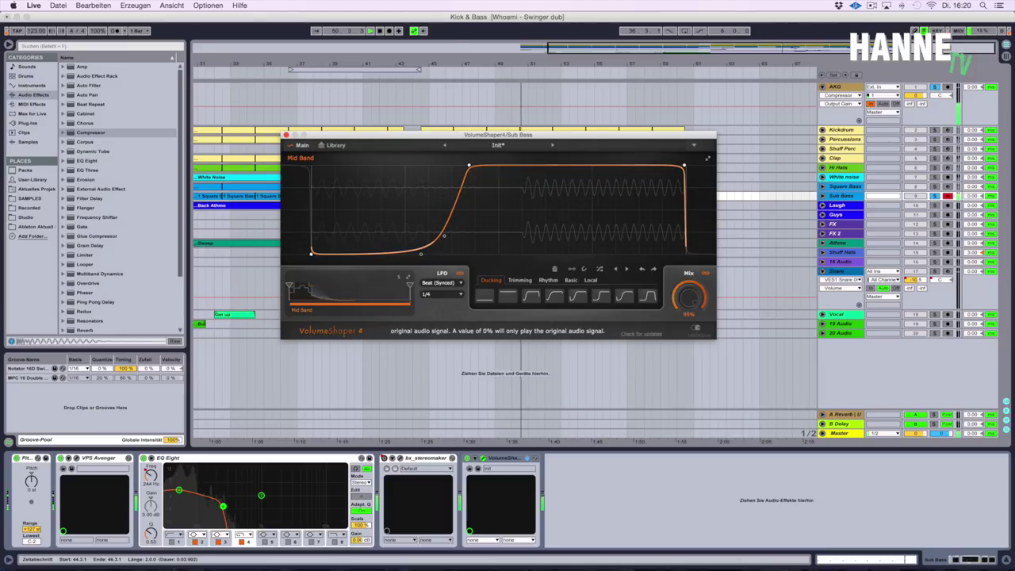
left_click_drag(690, 298, 689, 292)
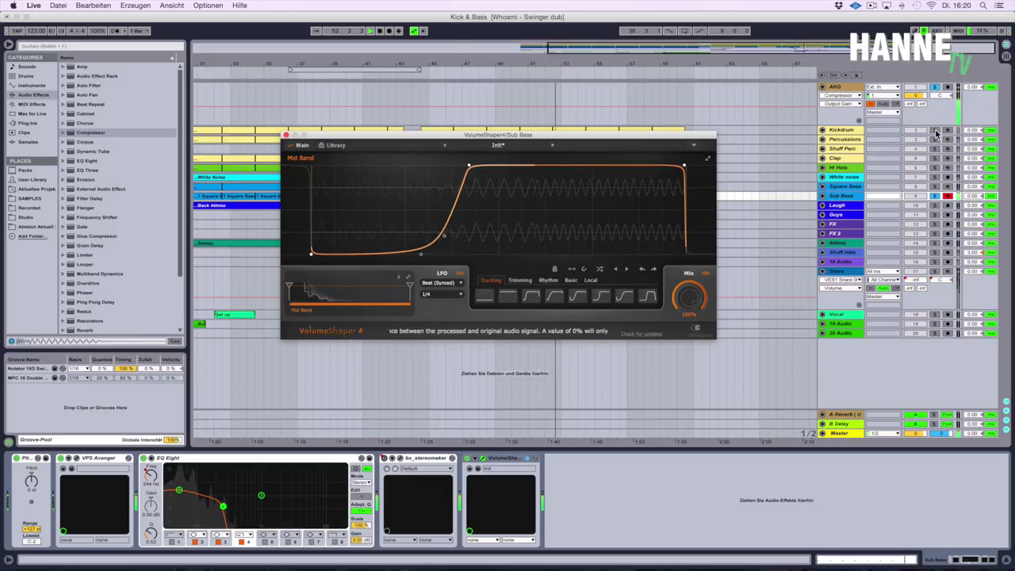
Solo the Kickdrum together with the Sub Bass and listen to both with their VolumeShapers bypassed
left_click(936, 131)
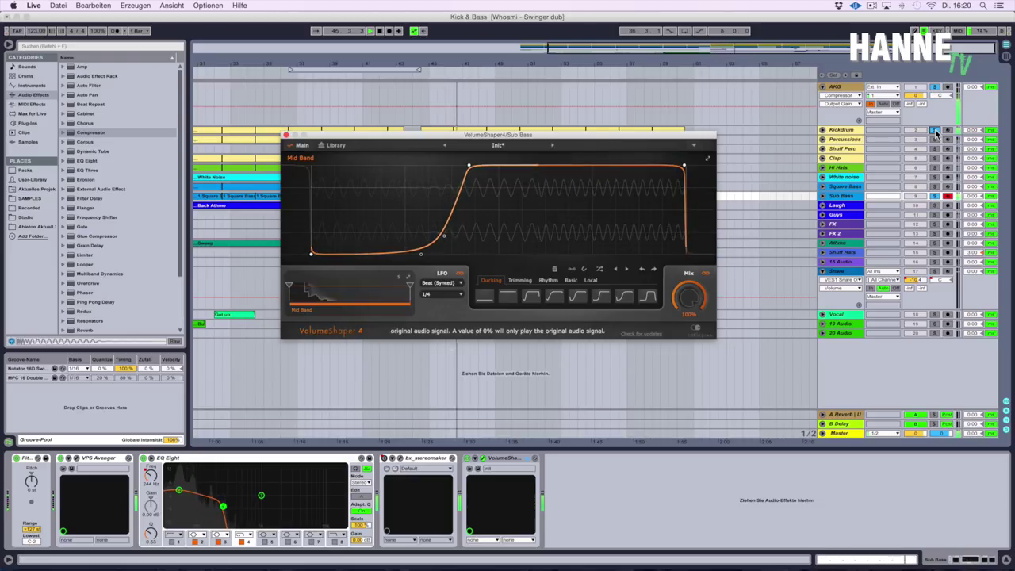
left_click(467, 458)
key("space")
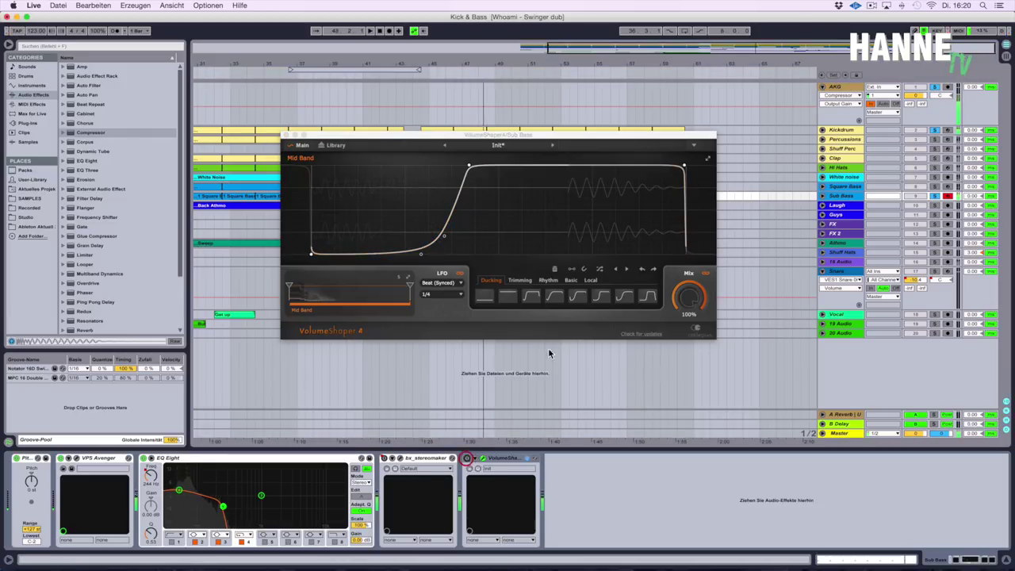
left_click(839, 130)
left_click(807, 459)
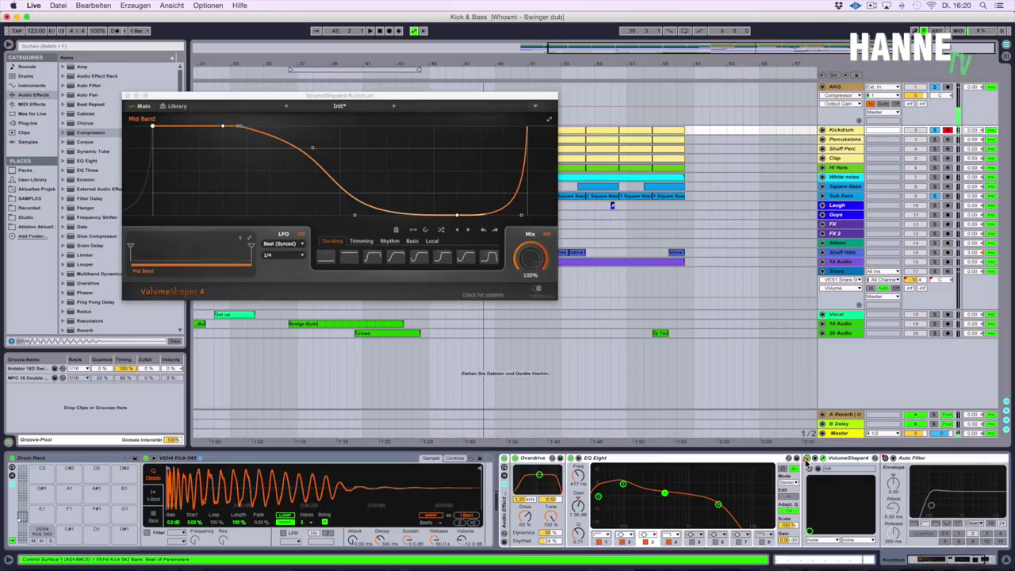
key("space")
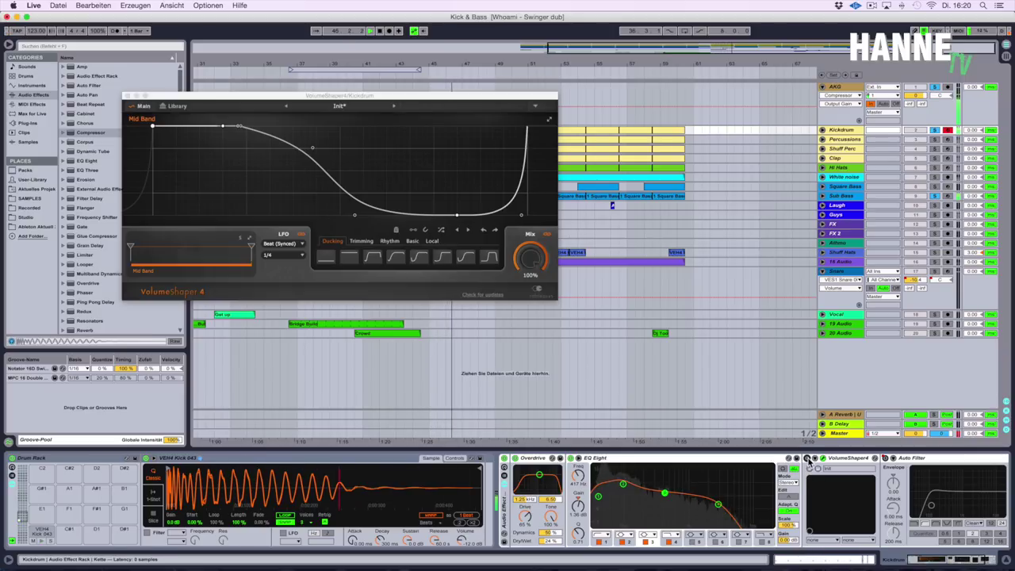
key("space")
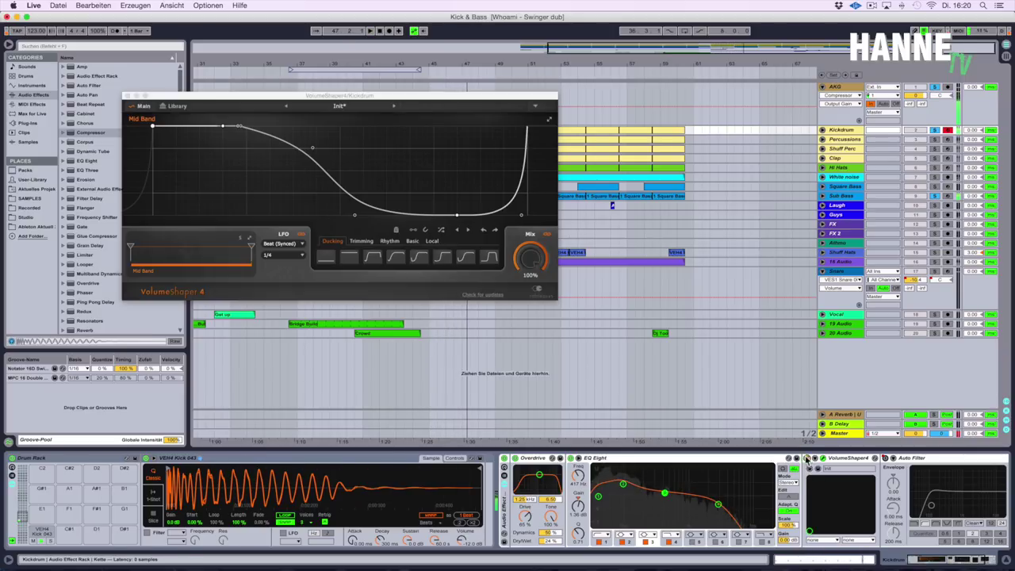
Reactivate VolumeShaper on the Sub Bass track, play it together with the kick, and close the plug-in window
left_click(847, 196)
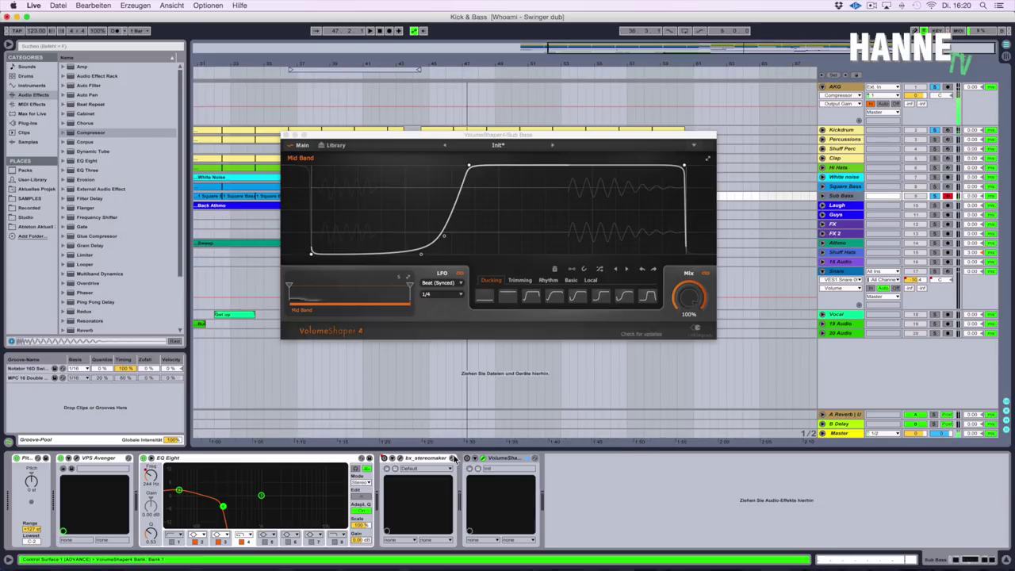
left_click(467, 459)
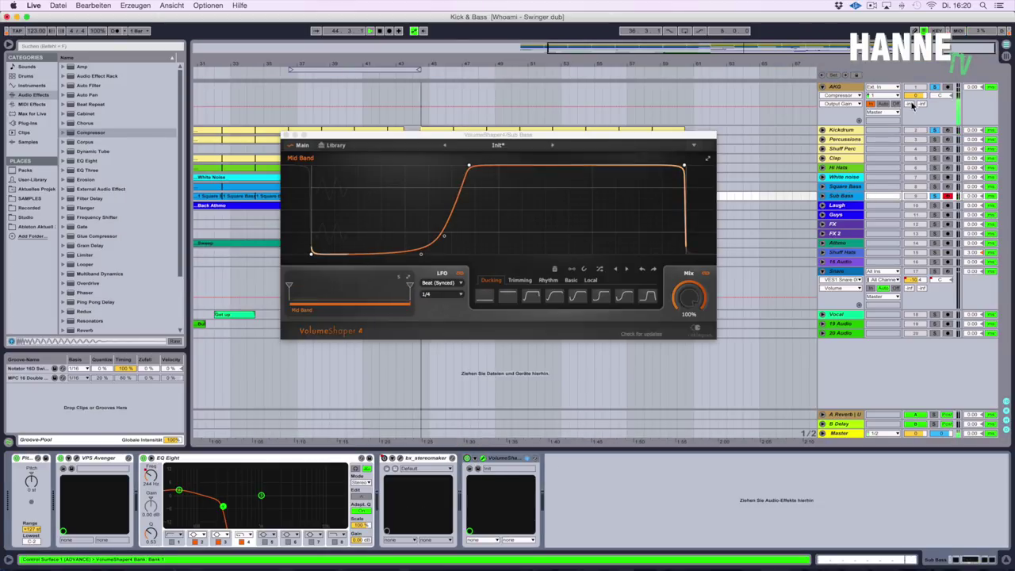
key("space")
left_click_drag(510, 134, 601, 156)
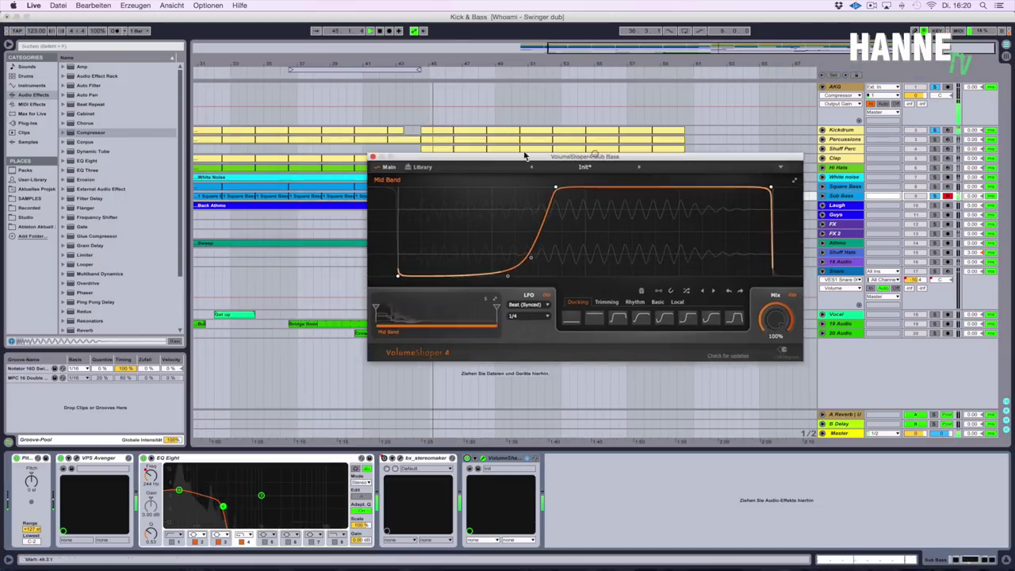
left_click(374, 160)
key("space")
Clear the track solos and play the full arrangement from shortly before bar 43
left_click(935, 131)
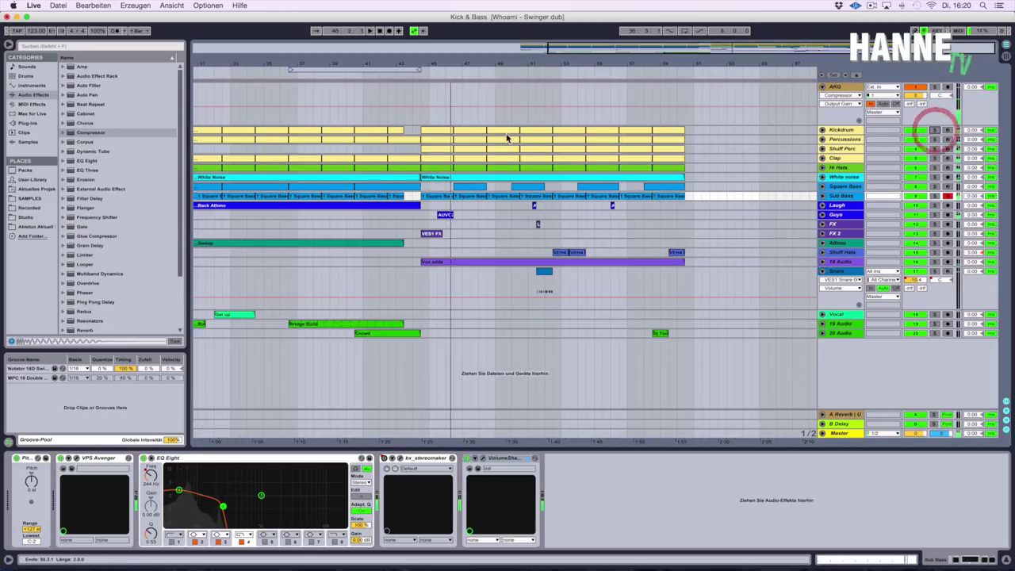
left_click(347, 111)
key("space")
left_click(378, 113)
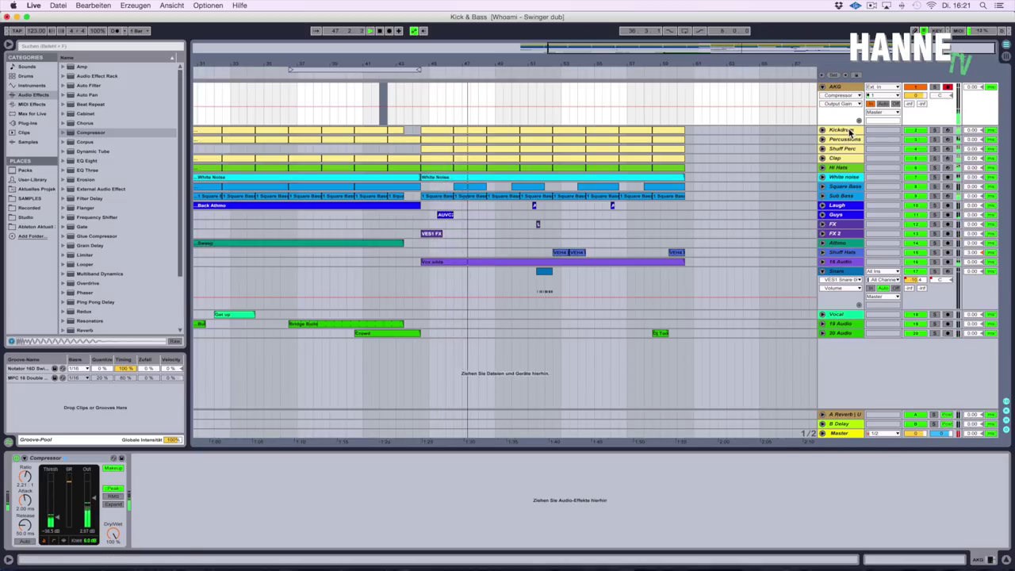
Bypass VolumeShaper on the Kickdrum and Sub Bass tracks and play the full mix from position 42.3.1
left_click(842, 130)
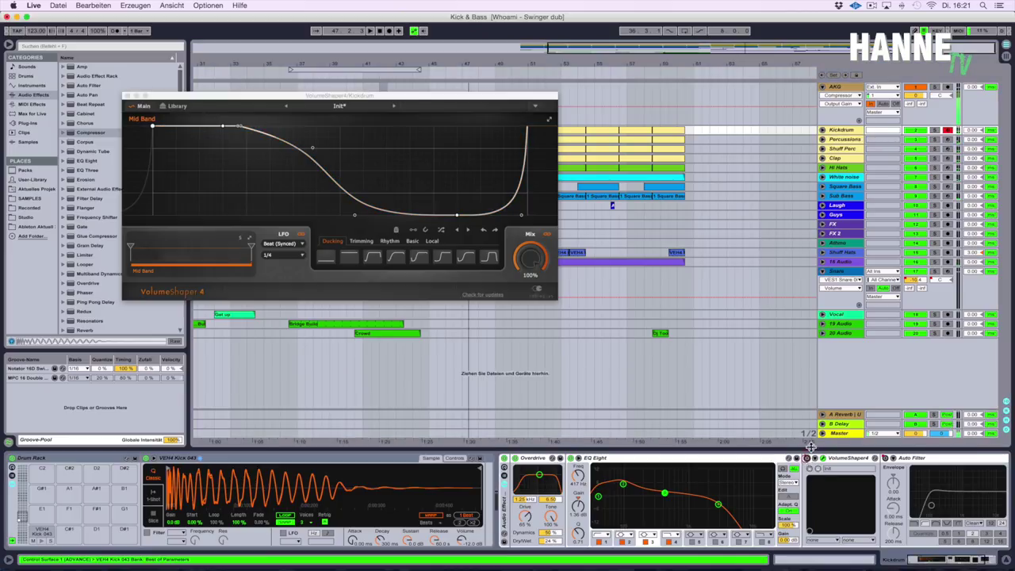
left_click(845, 195)
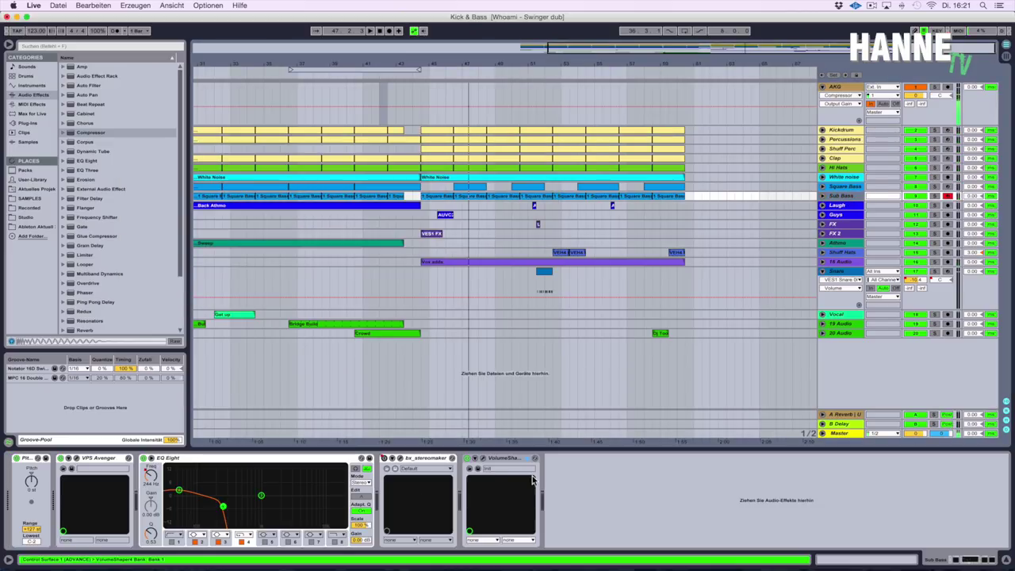
left_click(468, 459)
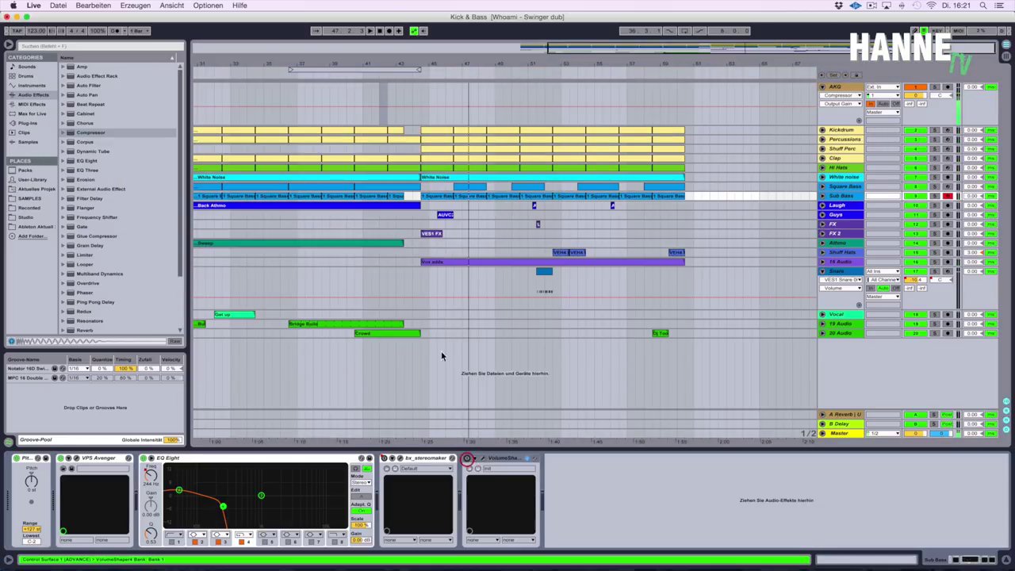
left_click(384, 218)
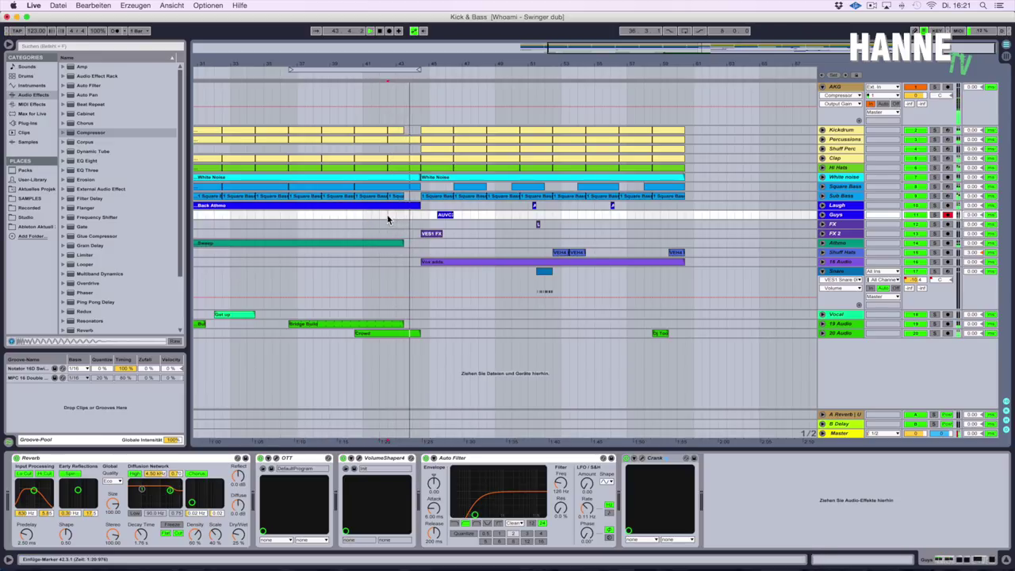
Re-enable VolumeShaper on the Sub Bass and Kickdrum tracks during playback, and close the Kickdrum's plug-in window
left_click(846, 196)
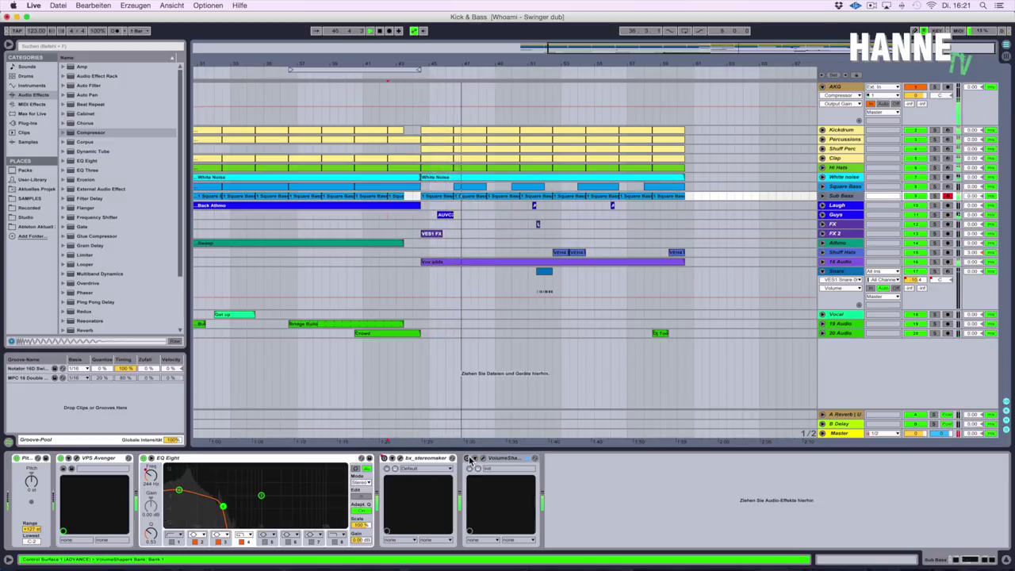
left_click(482, 457)
left_click(843, 129)
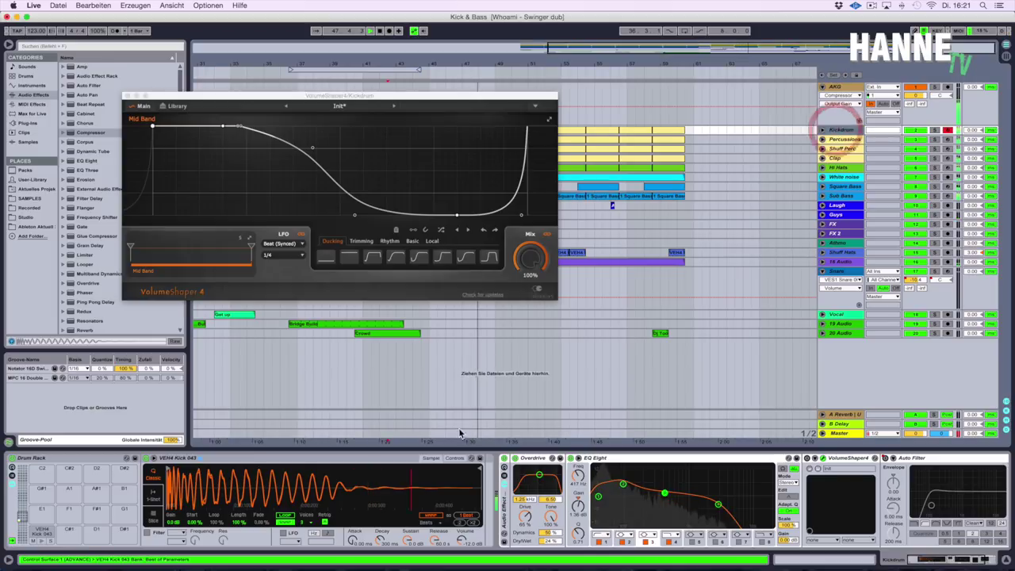
left_click(807, 458)
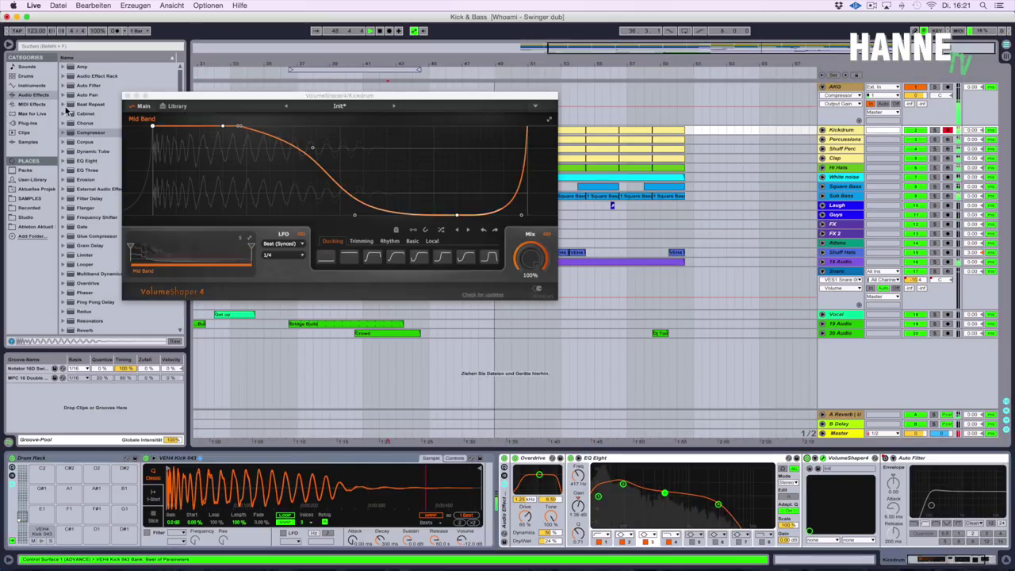
left_click(129, 96)
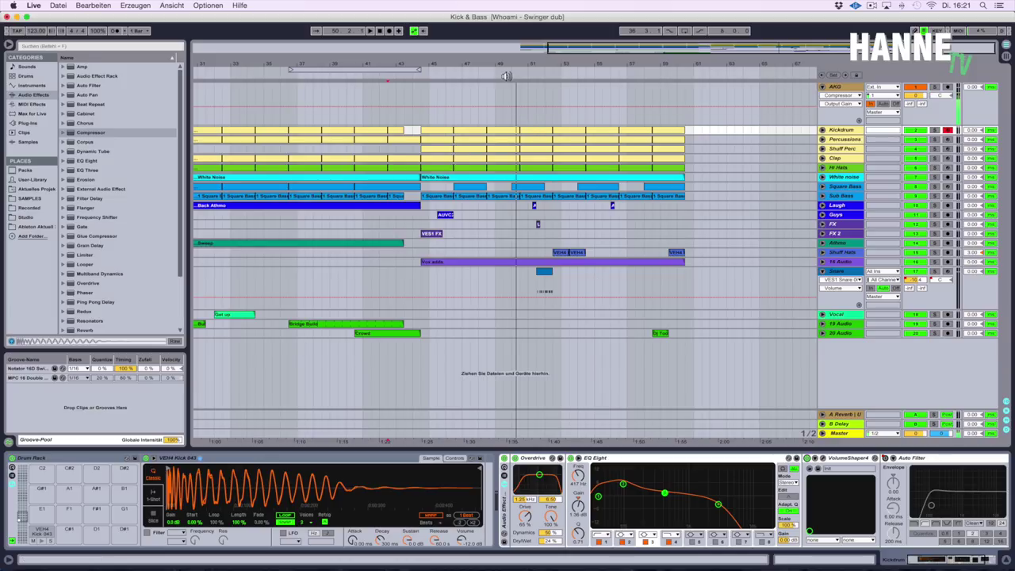
Review the Kickdrum track's device chain through to the Auto Filter
left_click_drag(508, 65, 558, 61)
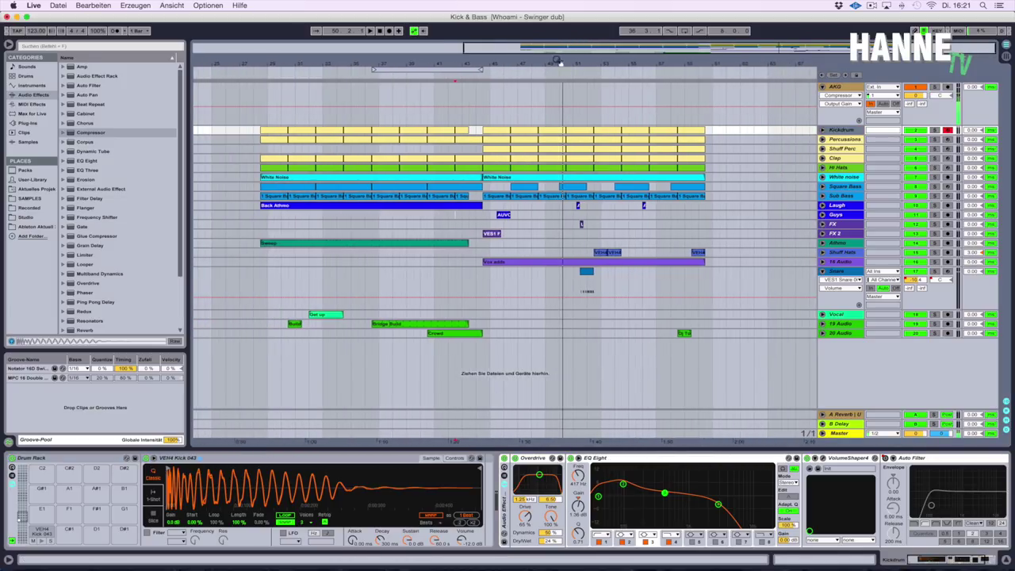
left_click(850, 129)
scroll(830, 512, "right", 3)
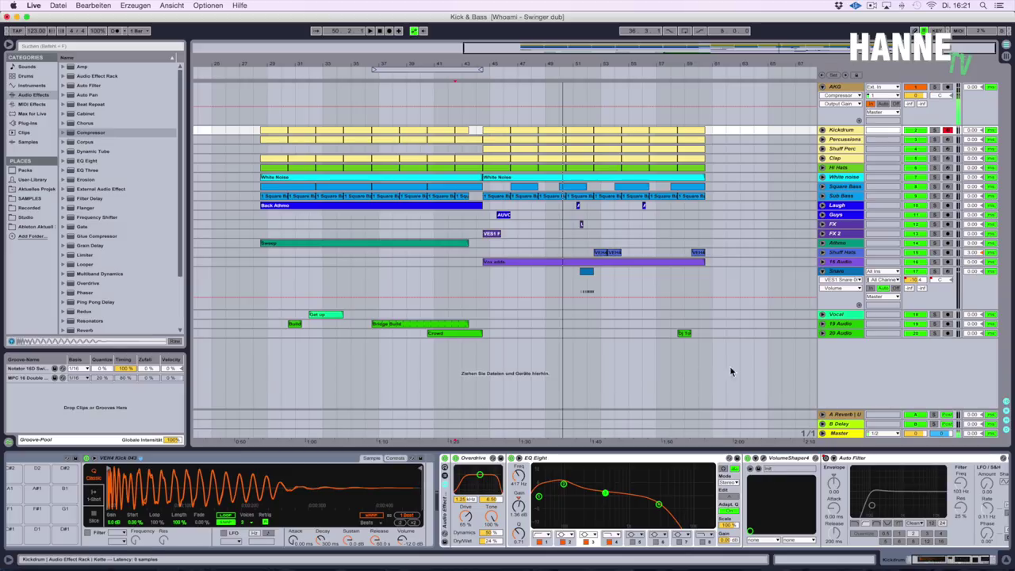
Open the Sub Bass VolumeShaper curve for review and move its window below the arrangement clips
left_click(834, 195)
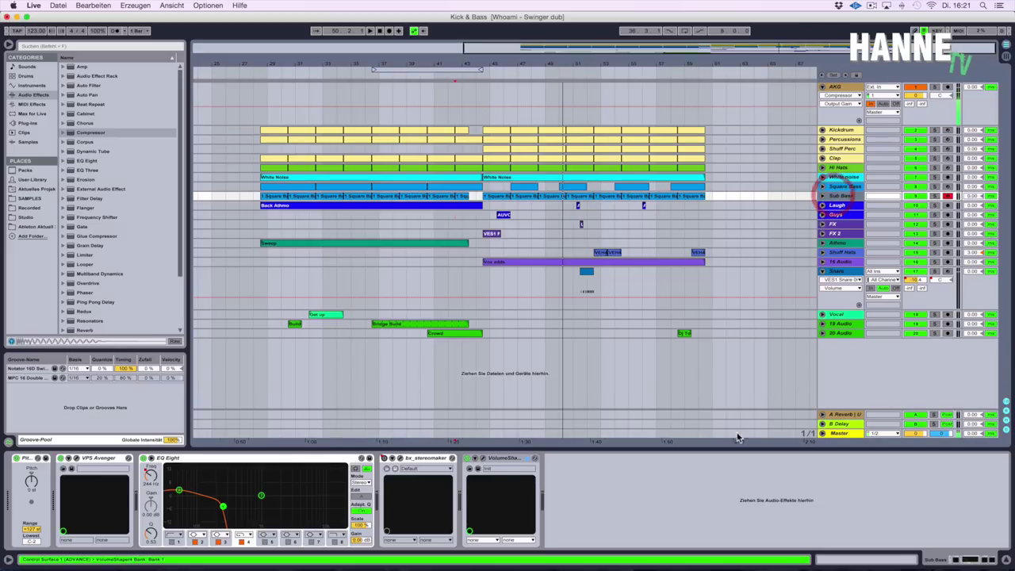
left_click(480, 460)
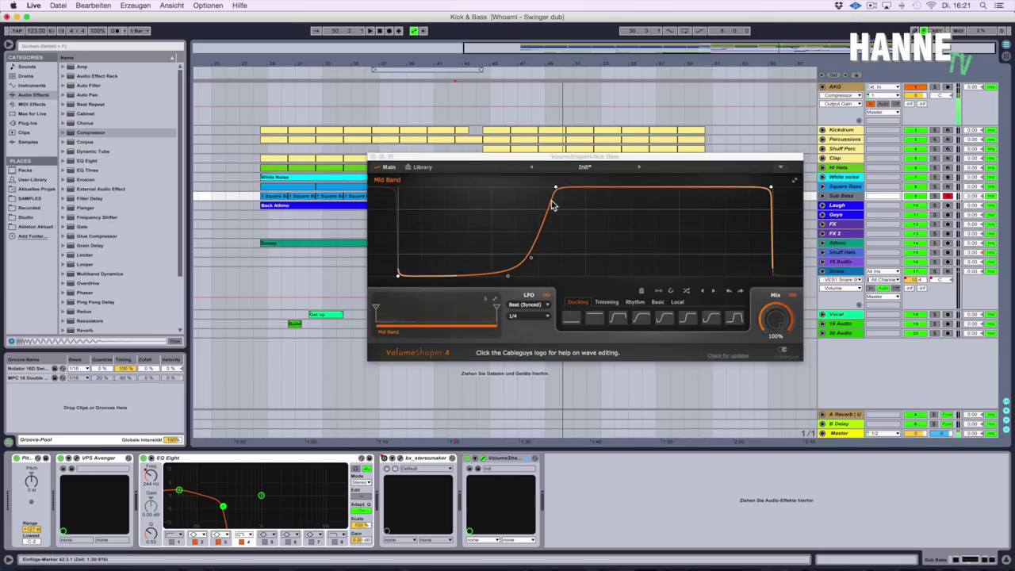
left_click_drag(528, 164, 356, 132)
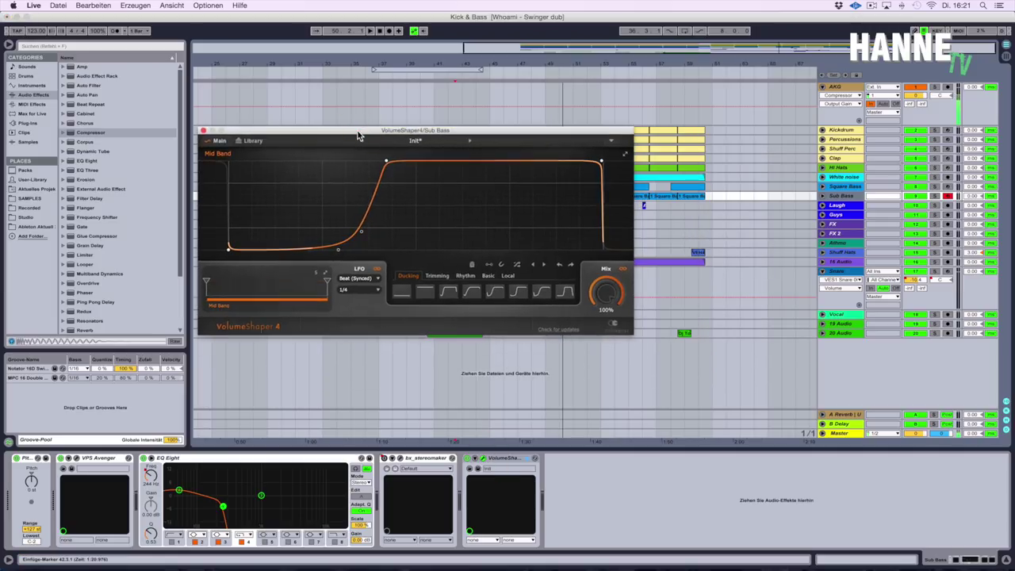
left_click(361, 132)
left_click_drag(361, 131, 204, 346)
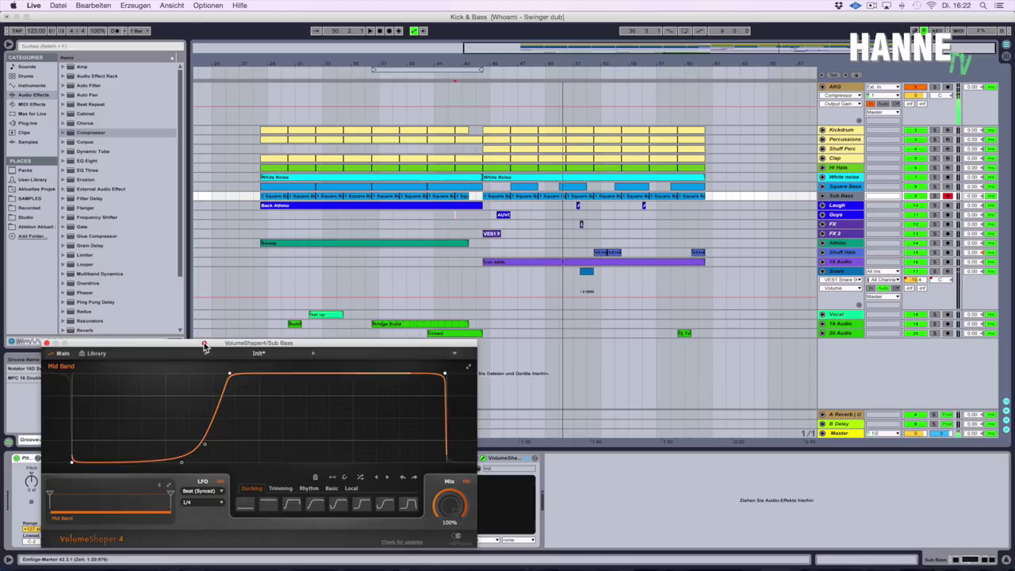